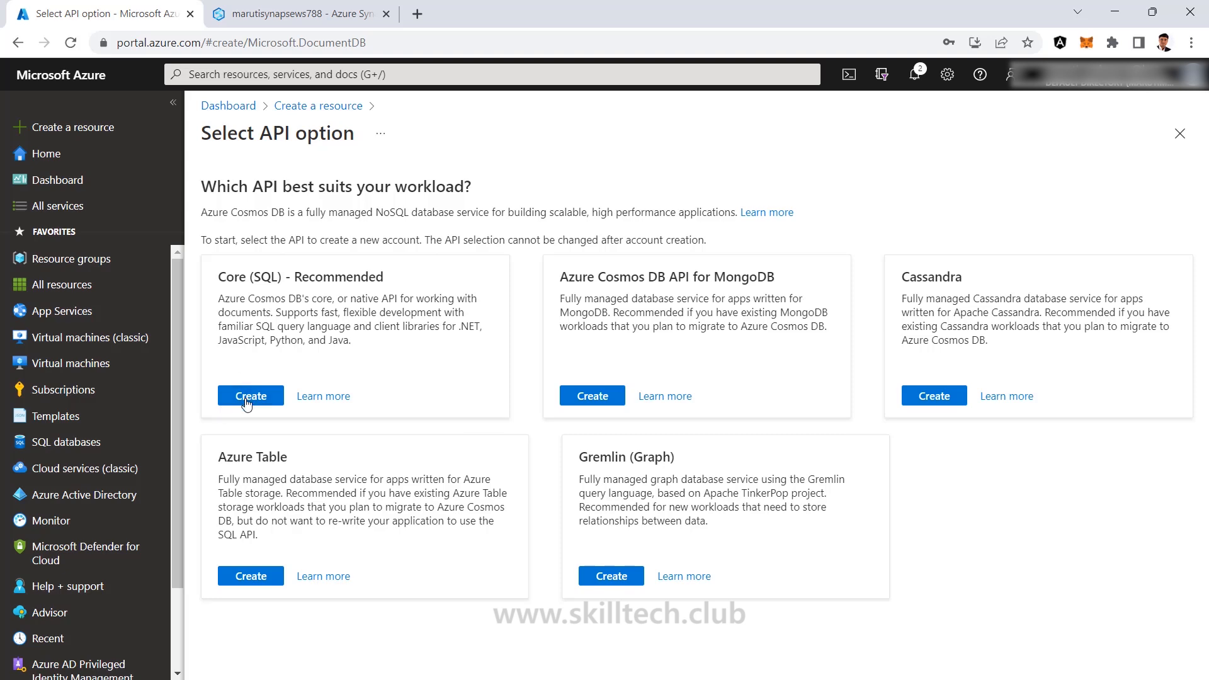
Start a Core (SQL) account in Visual Studio Enterprise, TrainingRG, named cosmosdbaccountmaruti12.
left_click(250, 396)
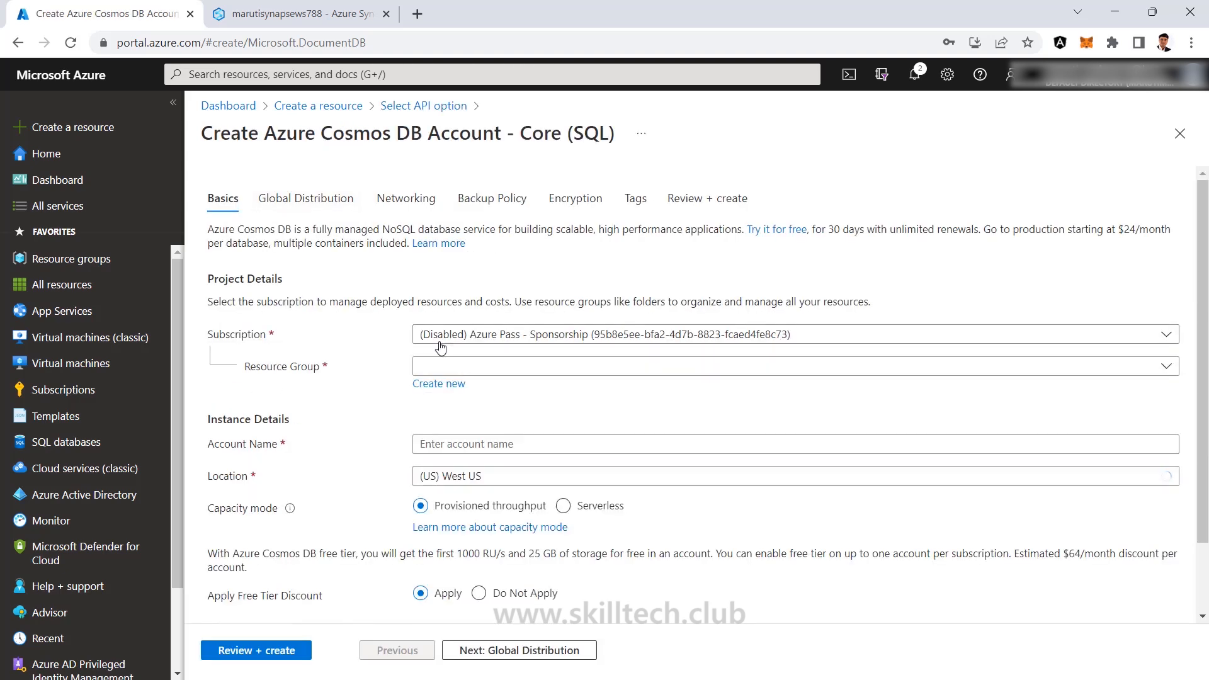
left_click(441, 348)
left_click(724, 464)
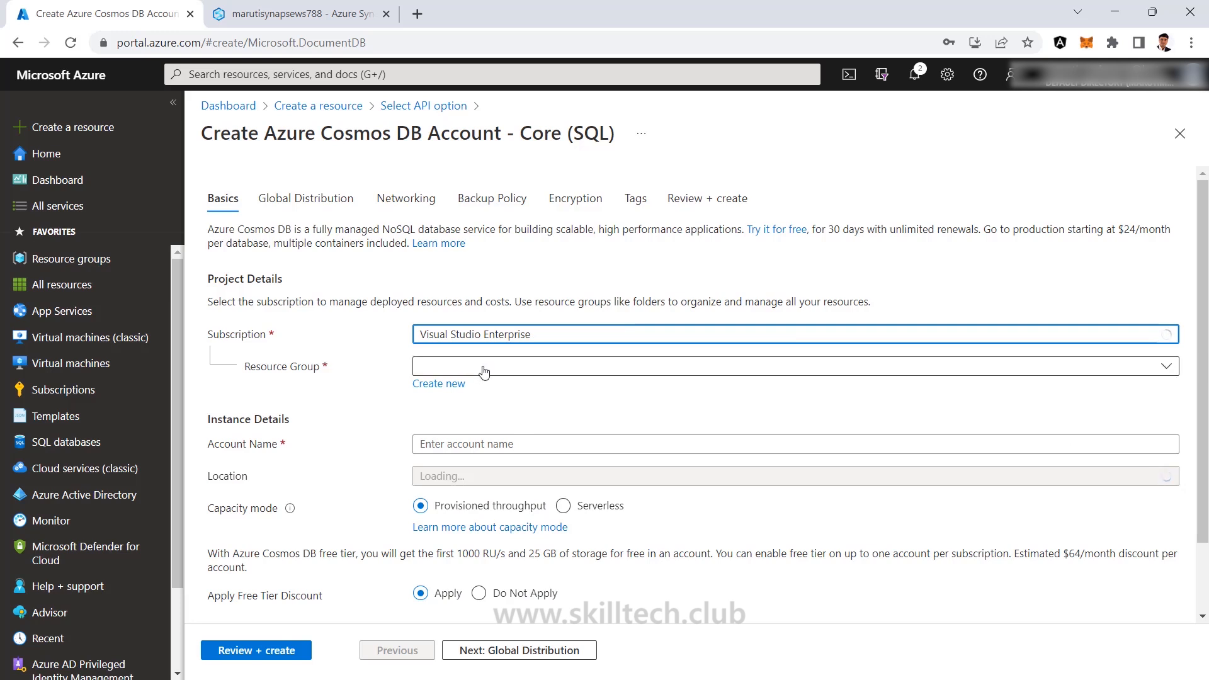
left_click(484, 372)
left_click(735, 558)
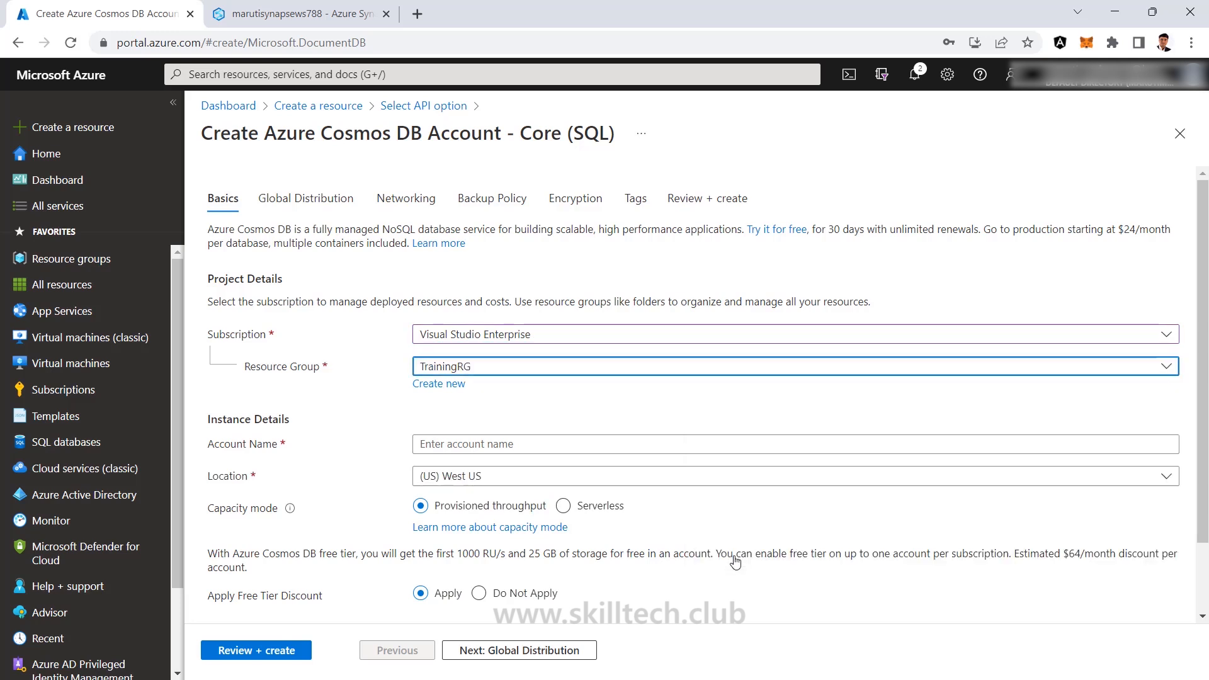
scroll(566, 440, "down", 1)
left_click(459, 356)
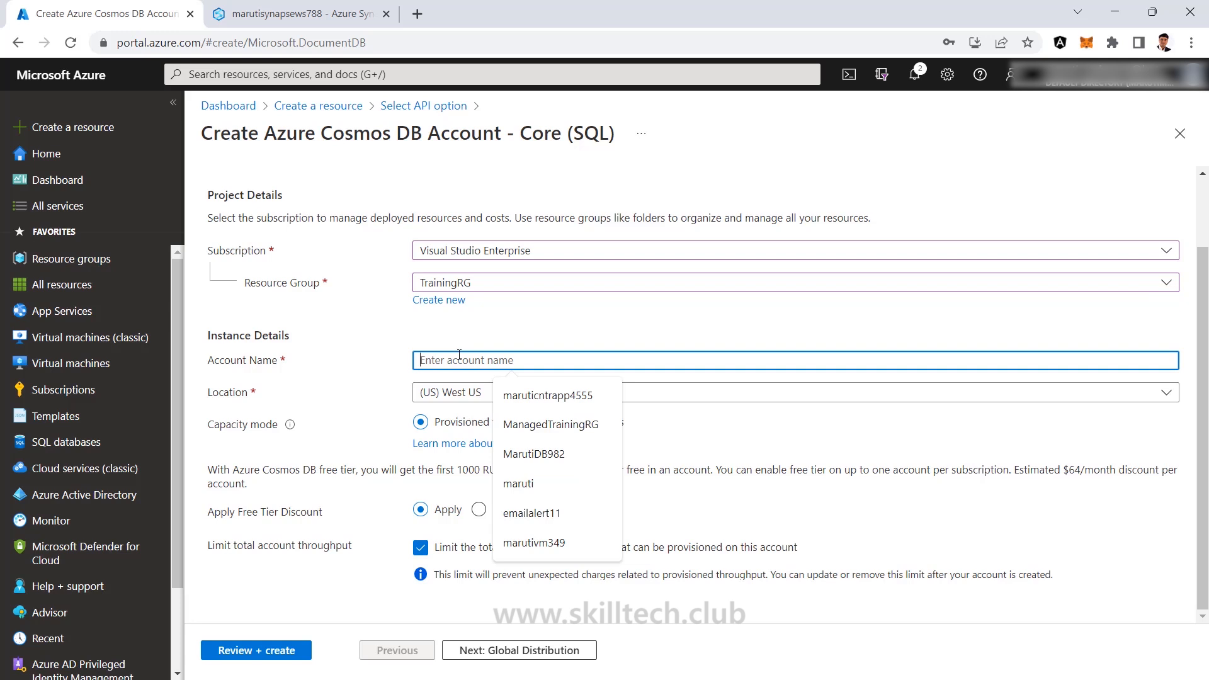
type("cosmos")
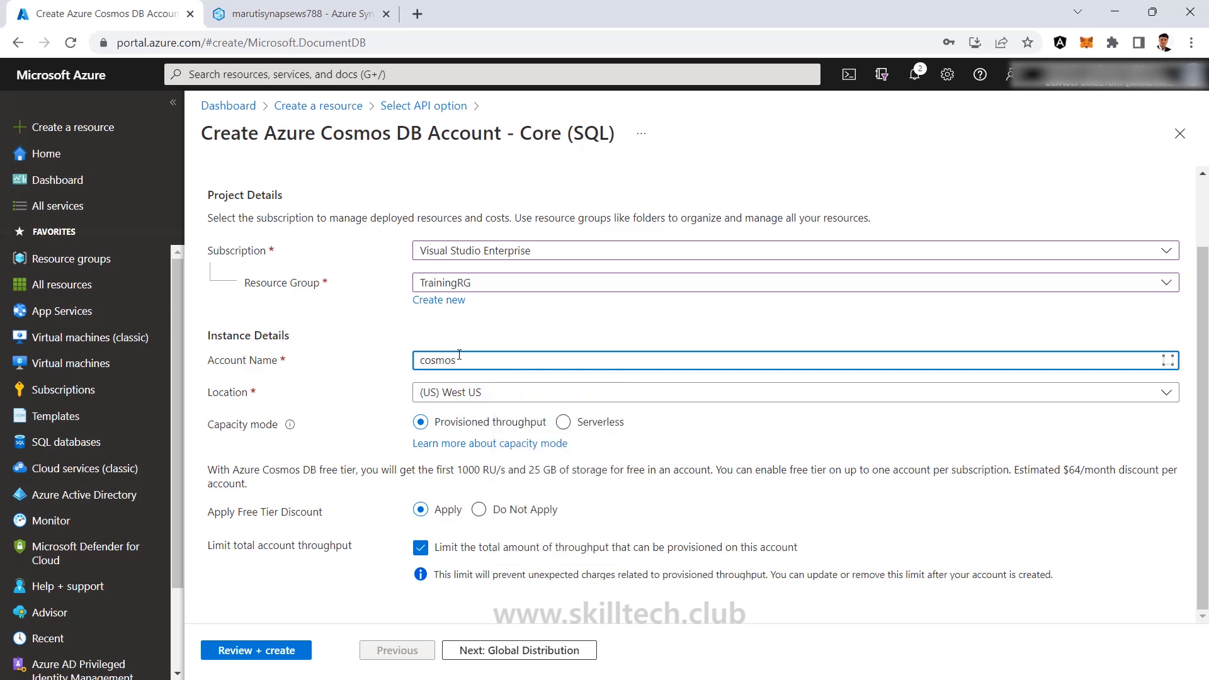
type("dbaccount")
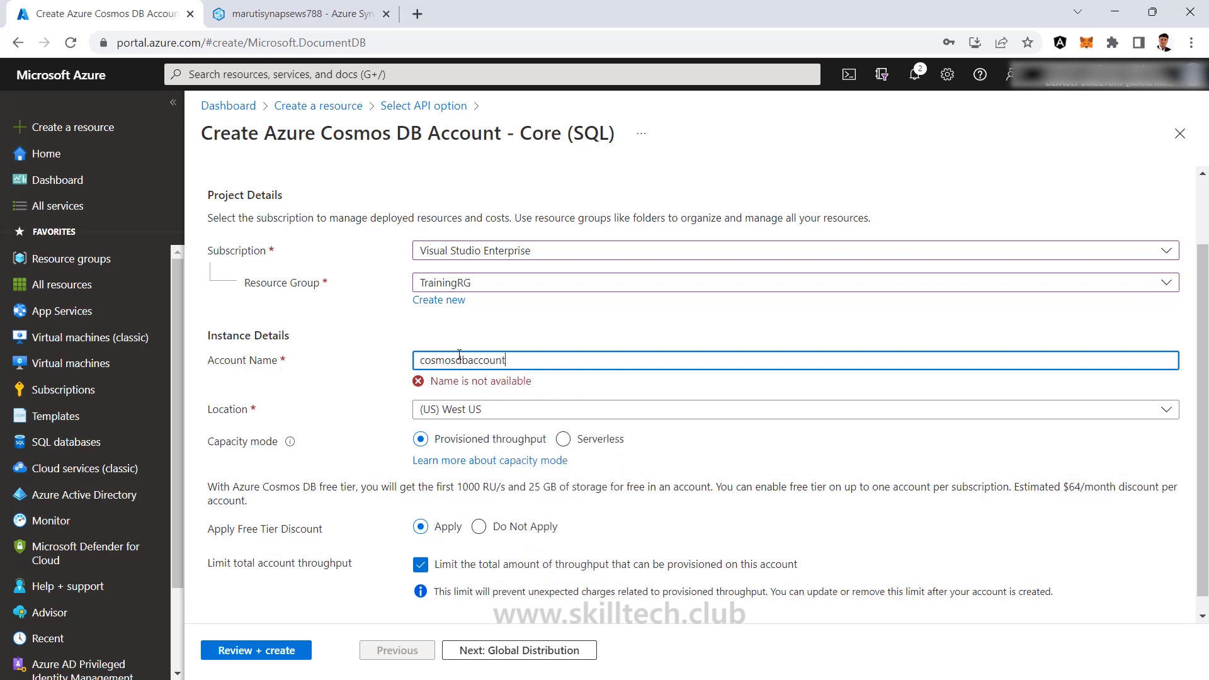
type("maruti")
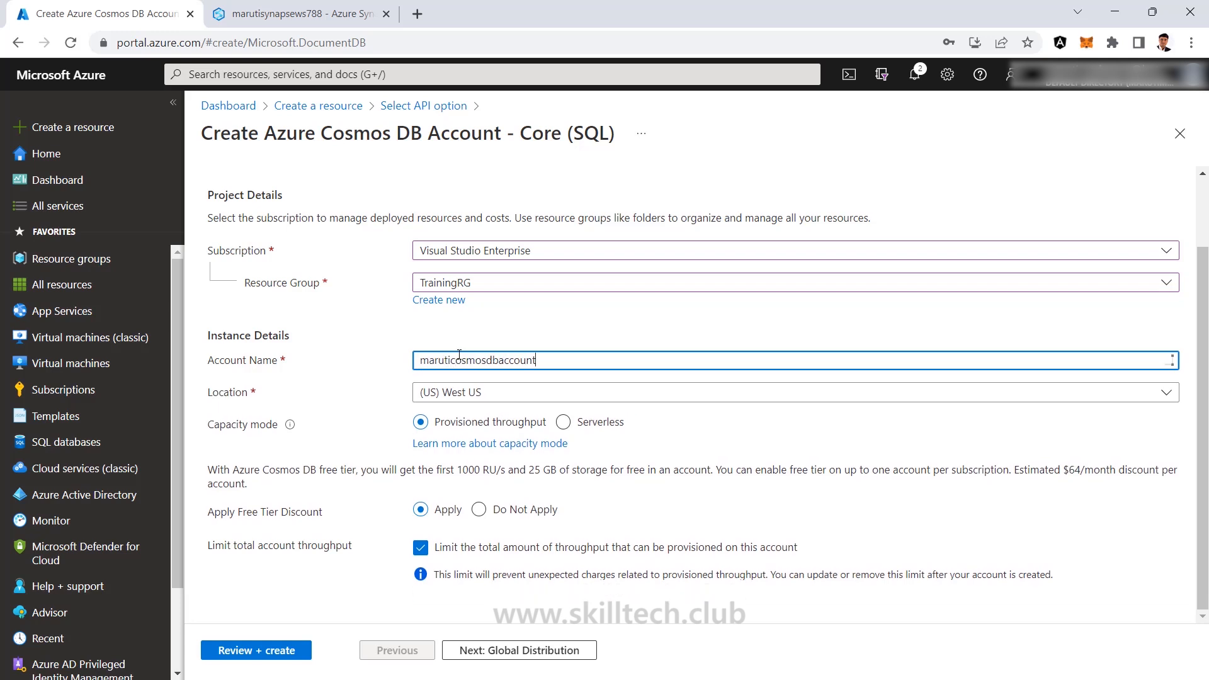
type("12")
Set location to (US) East US, choose Do Not Apply for free tier, and validate via Review + create.
left_click(464, 397)
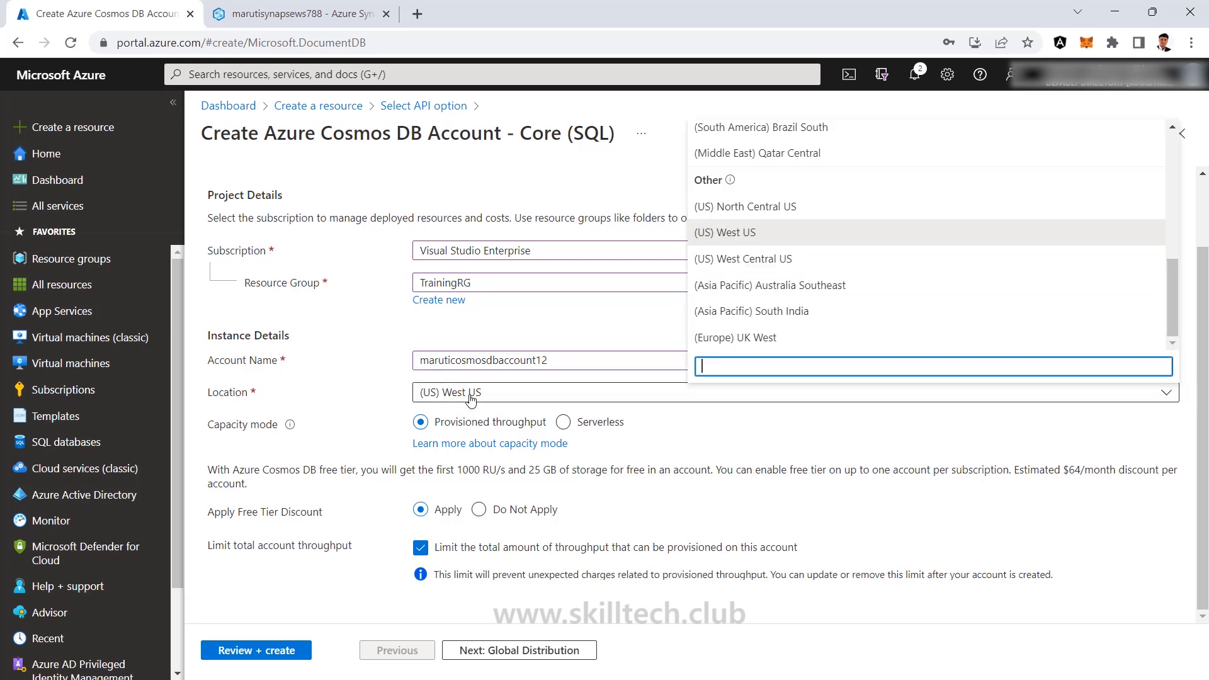
scroll(758, 189, "up", 6)
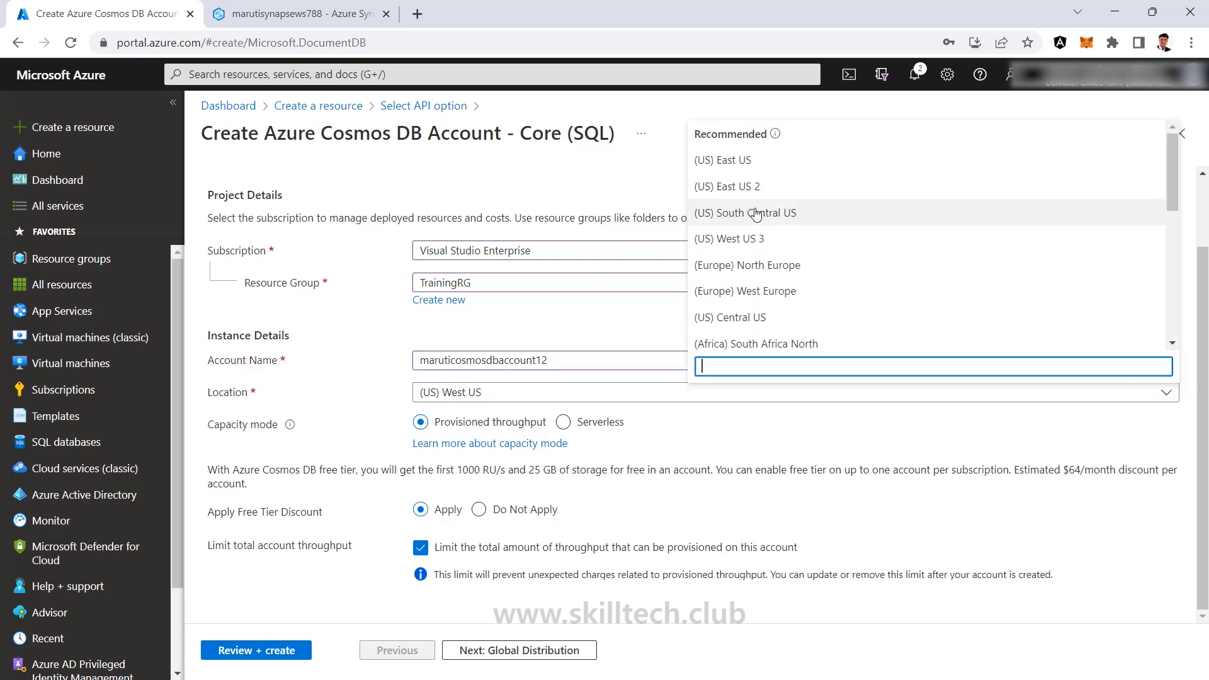
left_click(763, 174)
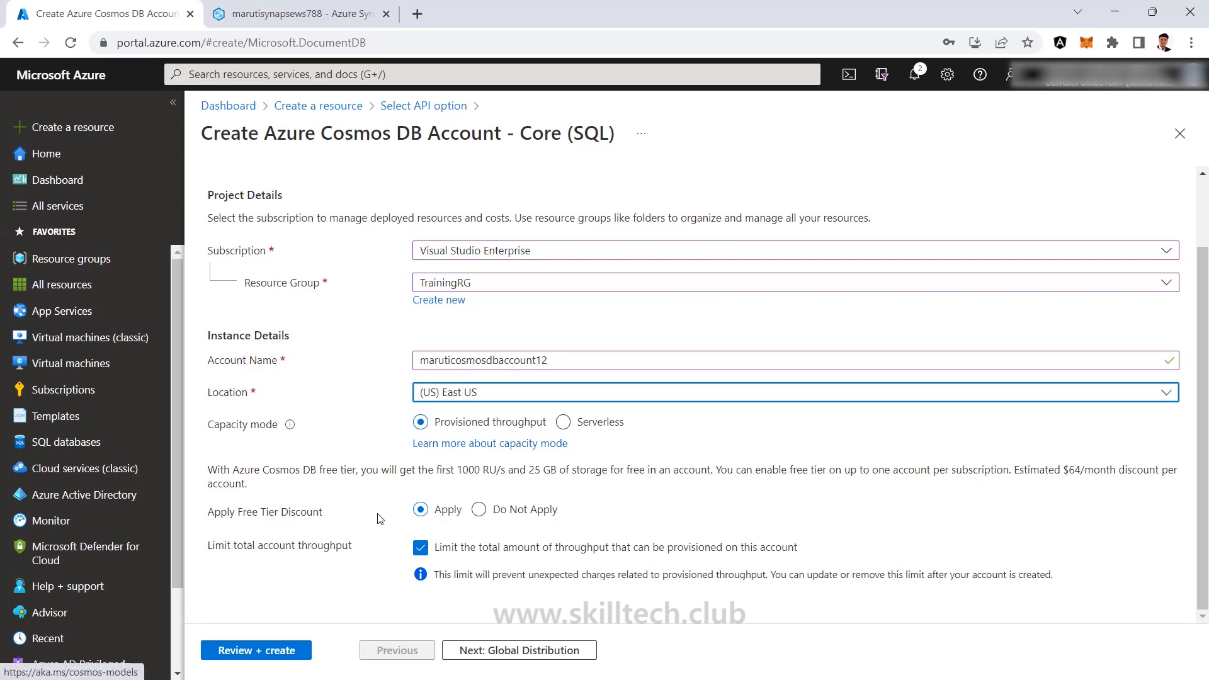
left_click(480, 511)
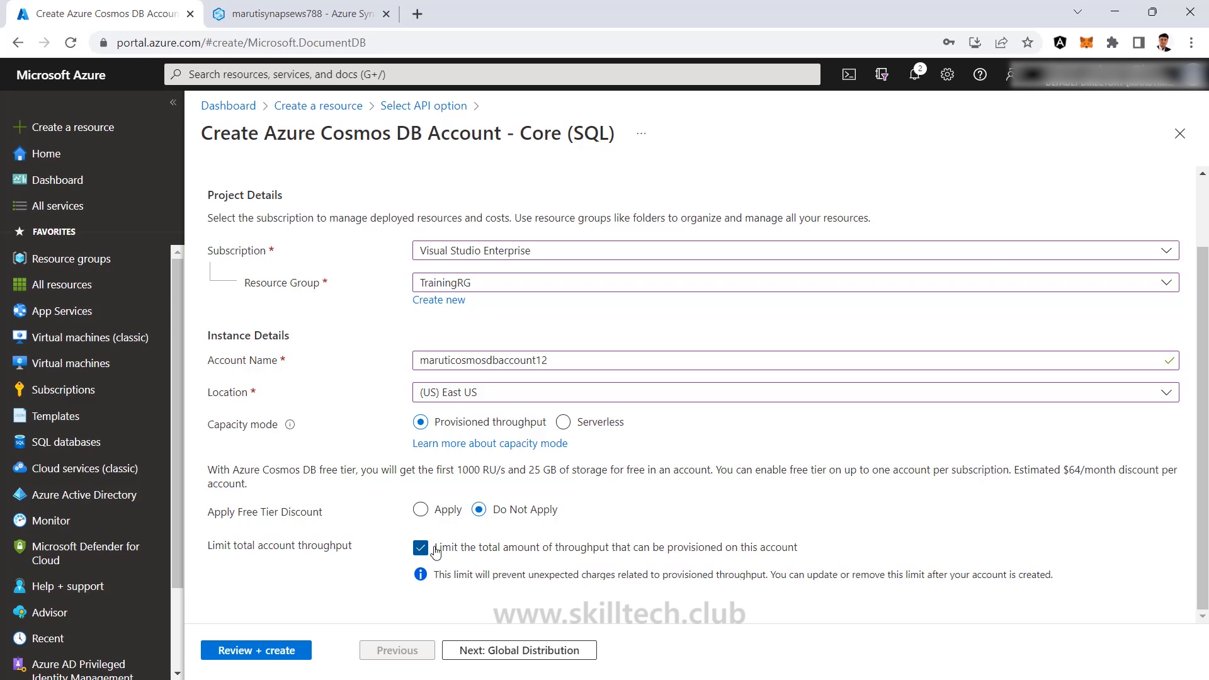
left_click(269, 652)
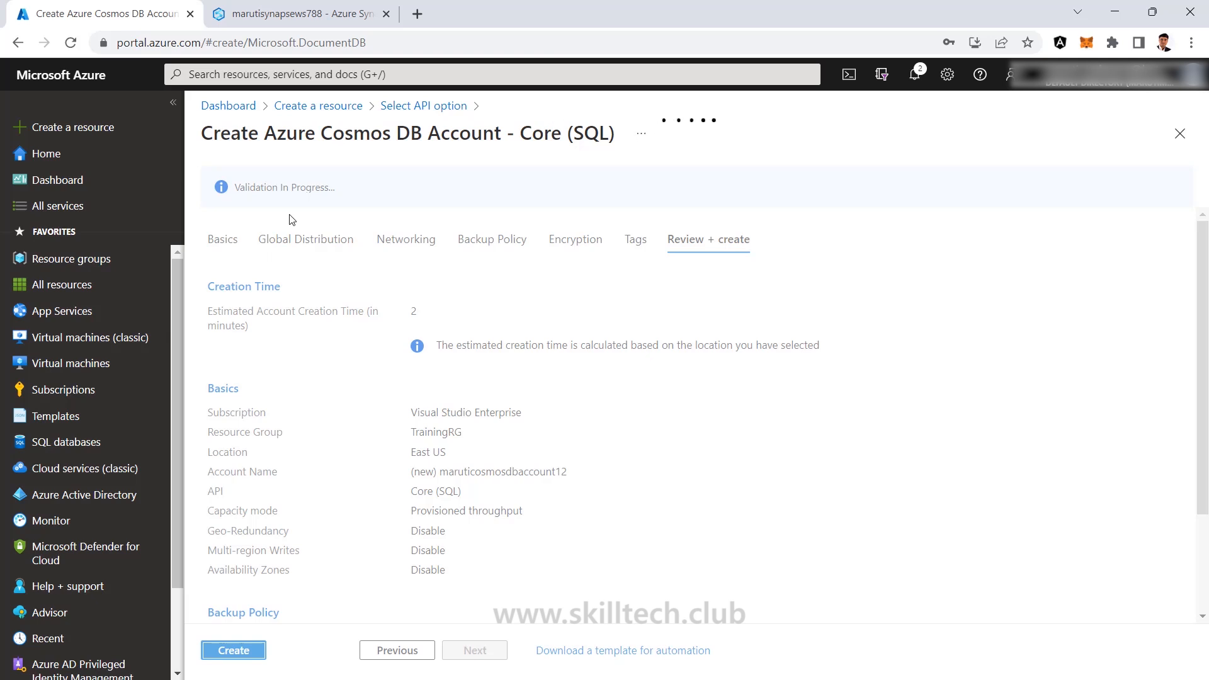
Create the Cosmos DB account and wait for the deployment to complete.
left_click(242, 656)
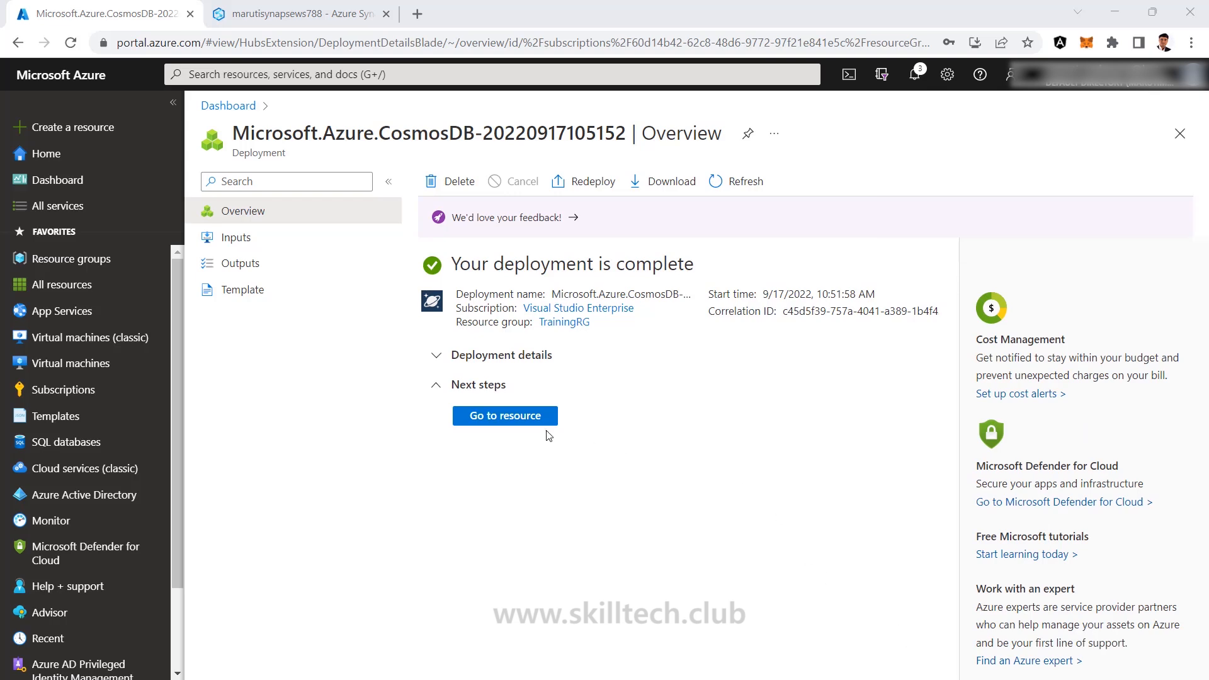
Go to the newly deployed Cosmos DB account and open its Data Explorer.
left_click(537, 417)
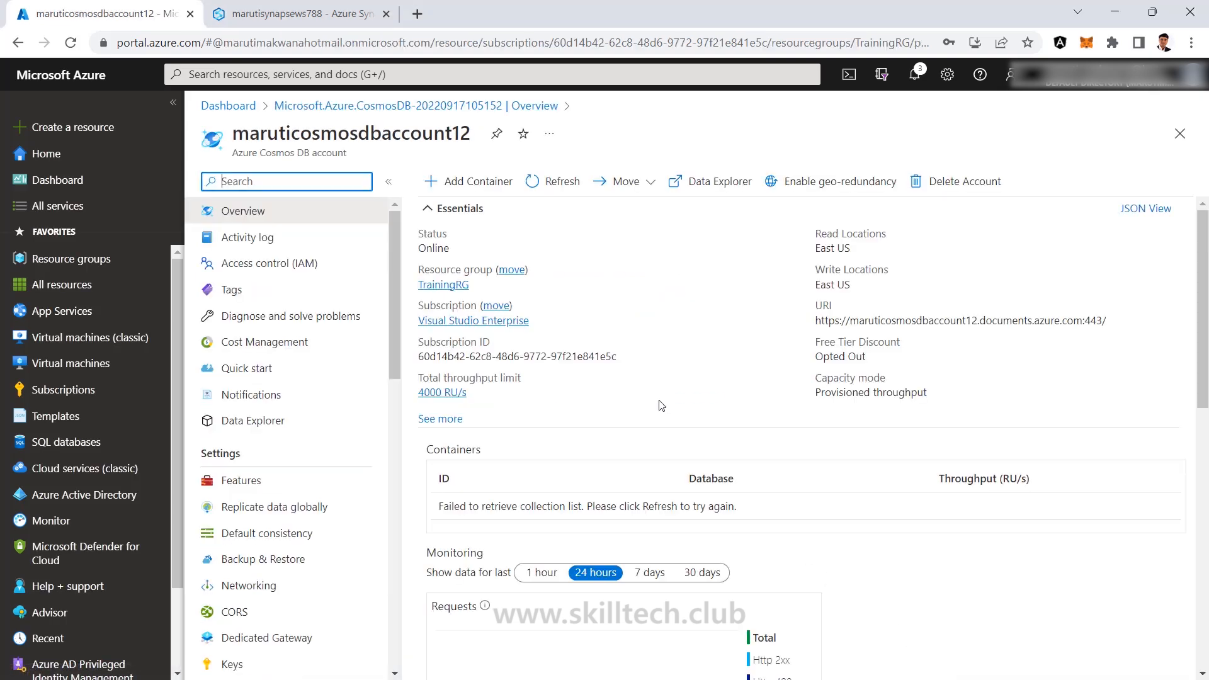
left_click(247, 367)
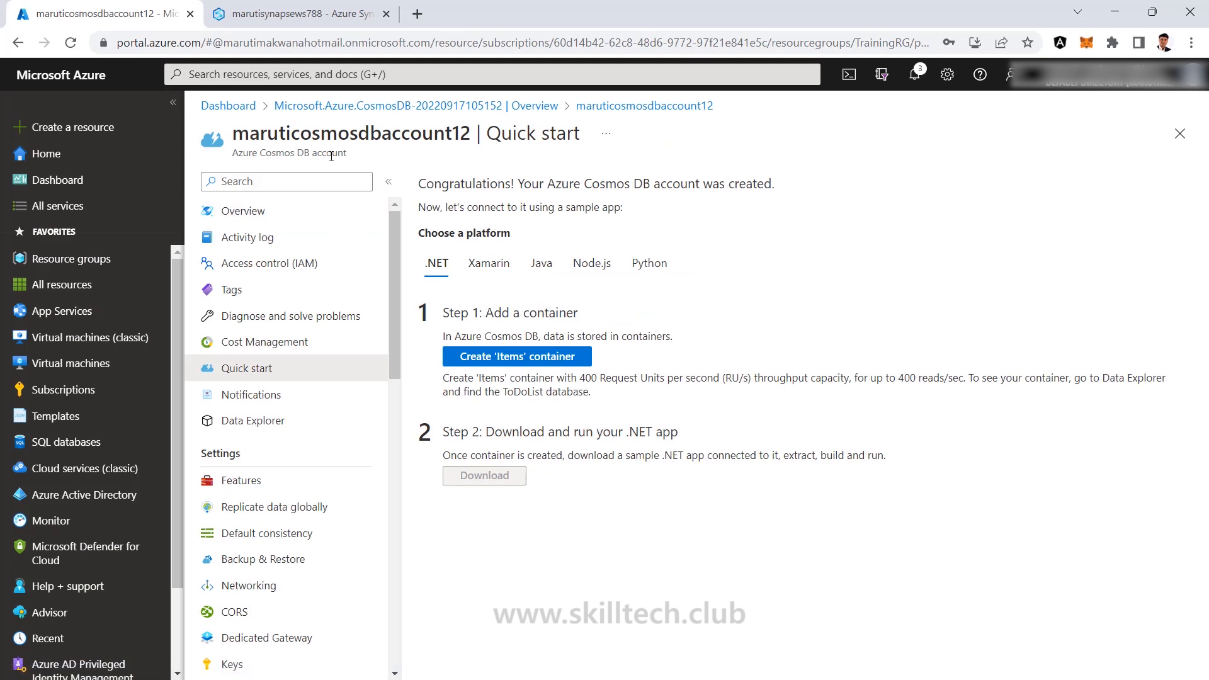
left_click(271, 431)
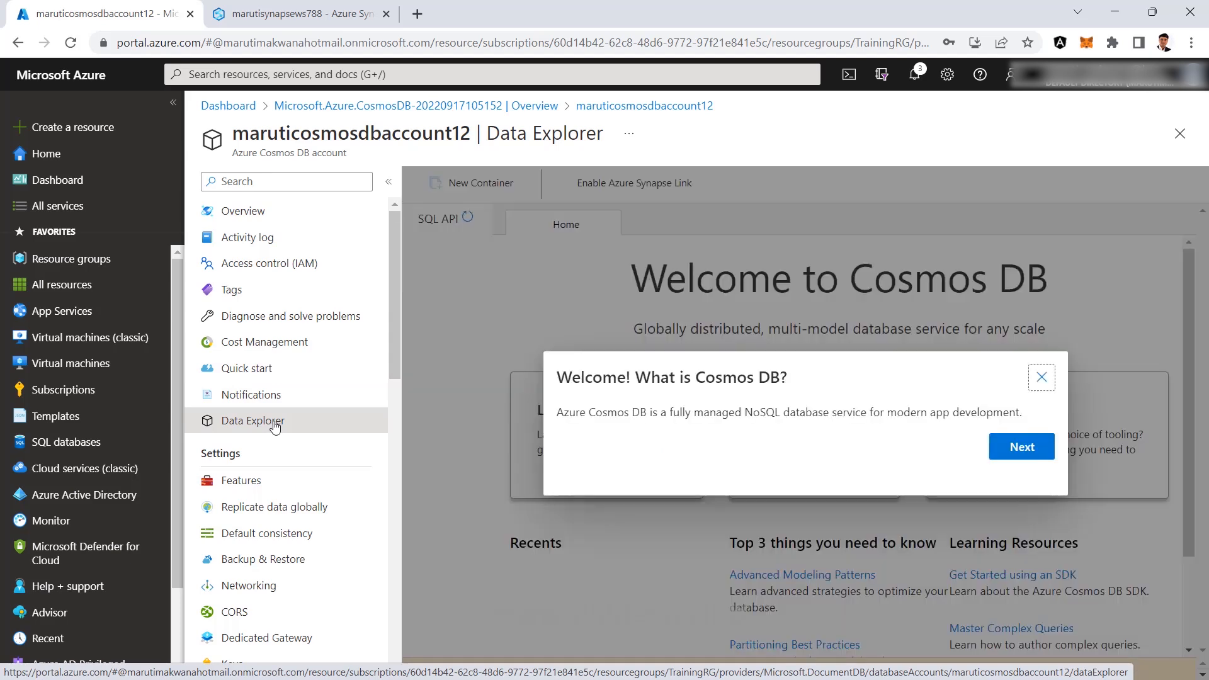
Dismiss the welcome dialog and show the New Container dropdown options.
left_click(1041, 239)
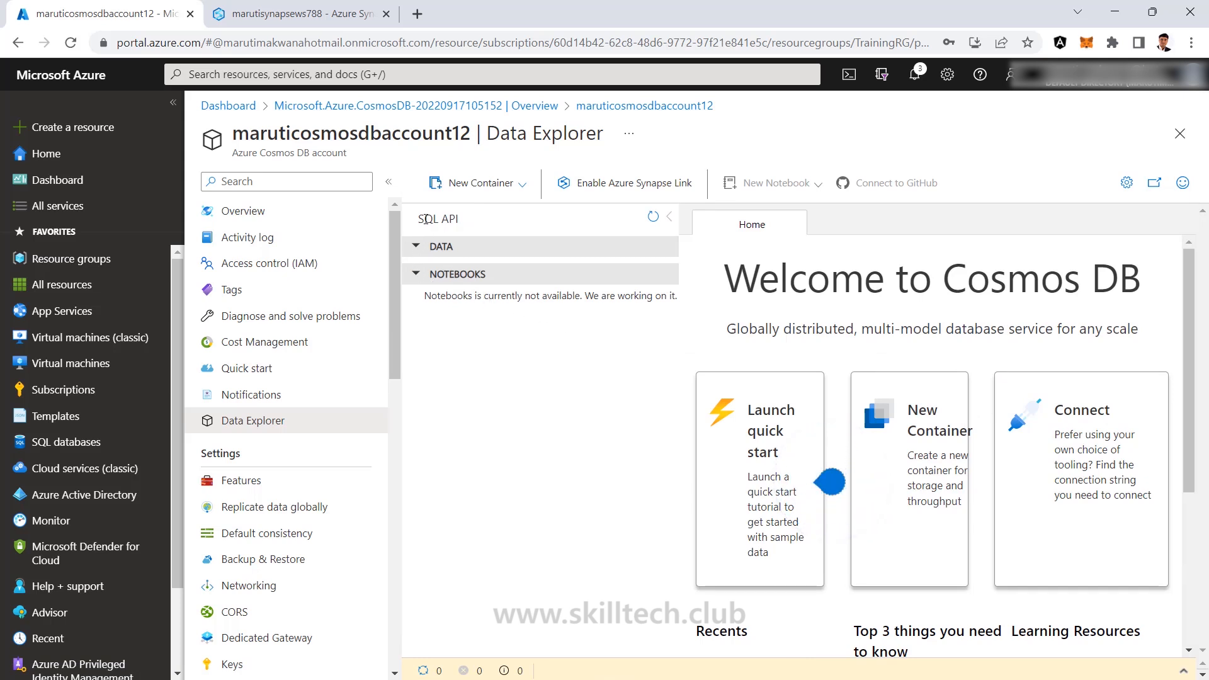
left_click_drag(418, 219, 458, 219)
left_click(445, 226)
left_click(525, 189)
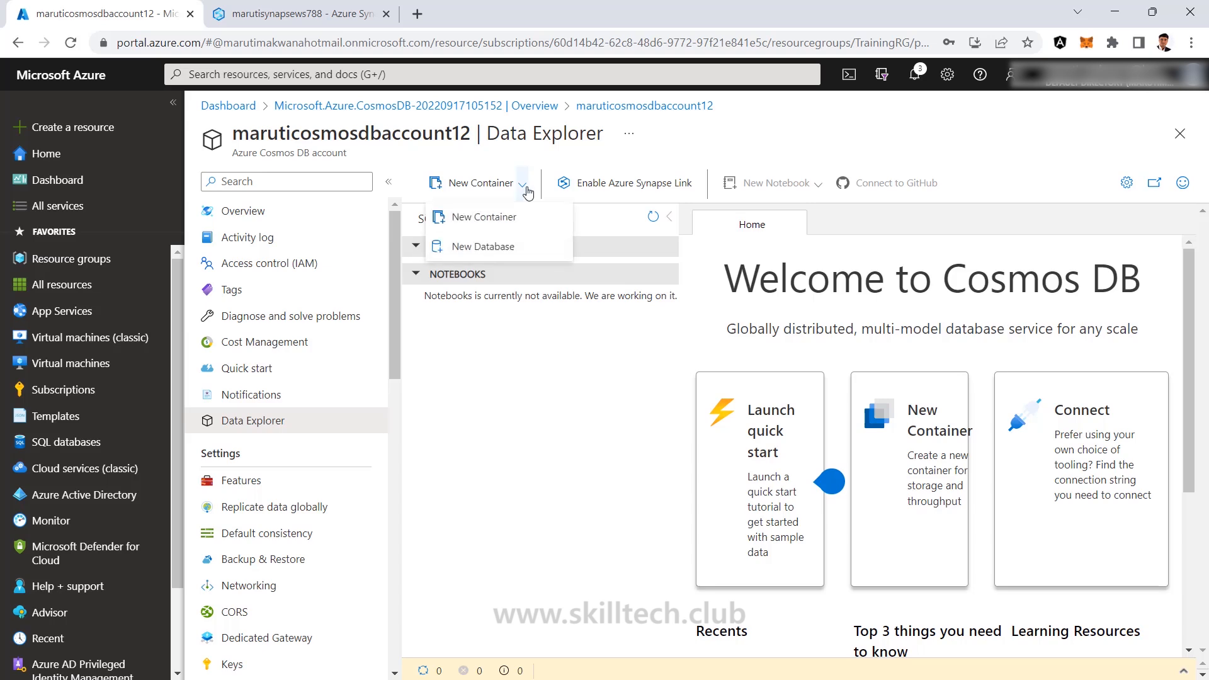
Create database LearningDB with manual throughput of 400 RU/s.
left_click(479, 250)
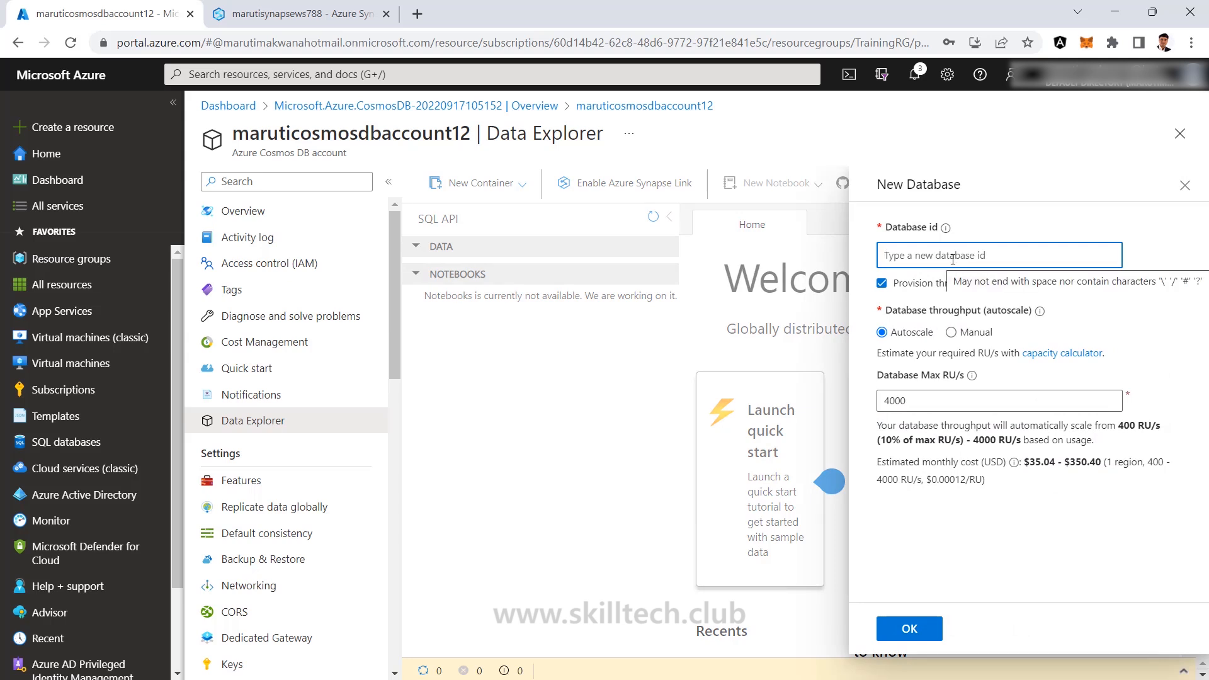
type("Le")
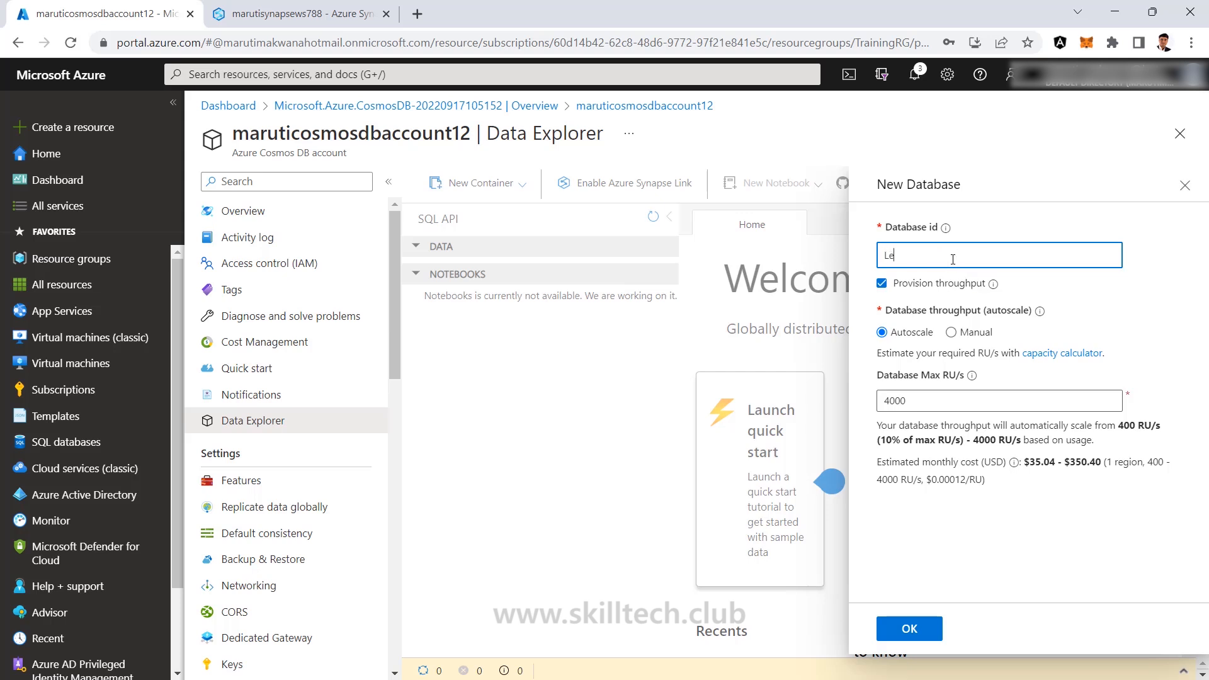
type("arningDB")
left_click(950, 332)
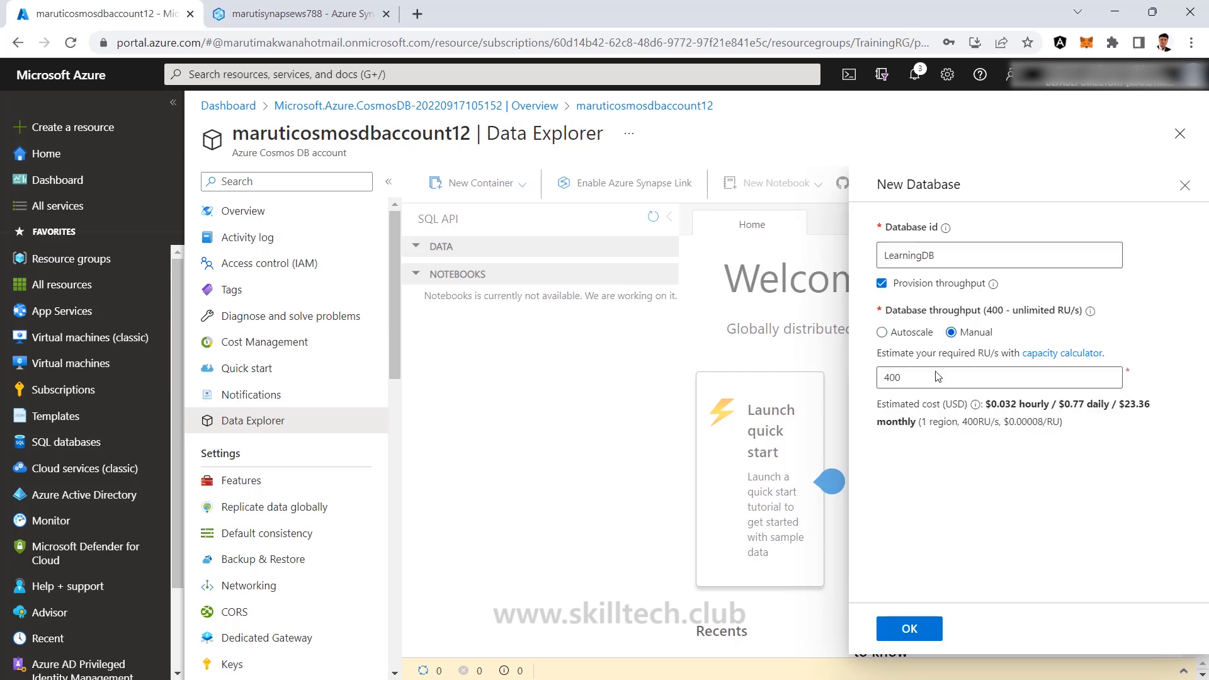
left_click(900, 381)
left_click(916, 637)
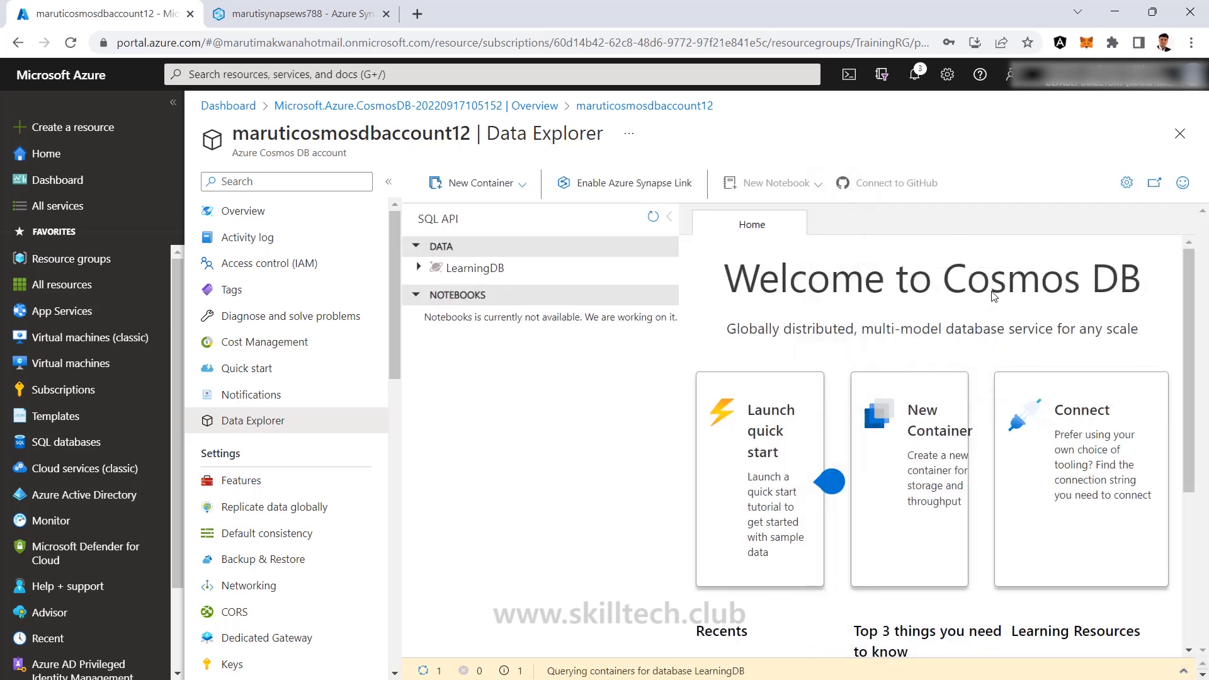
Add a container named 'students' to LearningDB, keeping partition key /id.
left_click(419, 269)
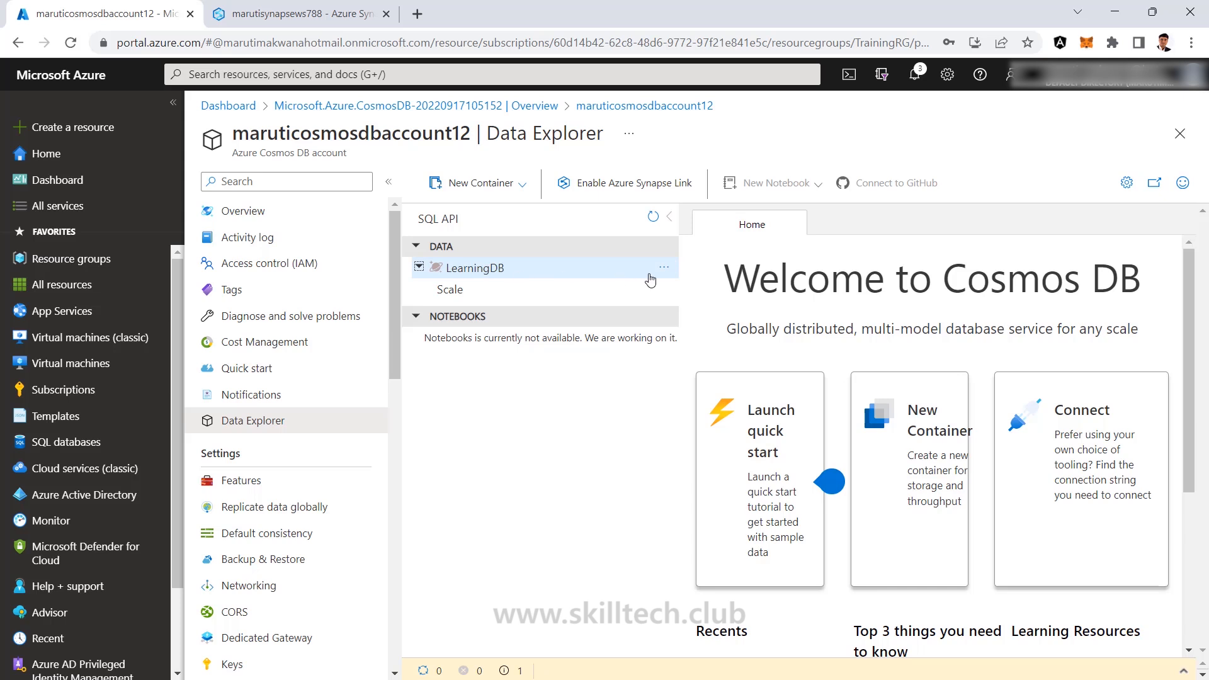
left_click(664, 267)
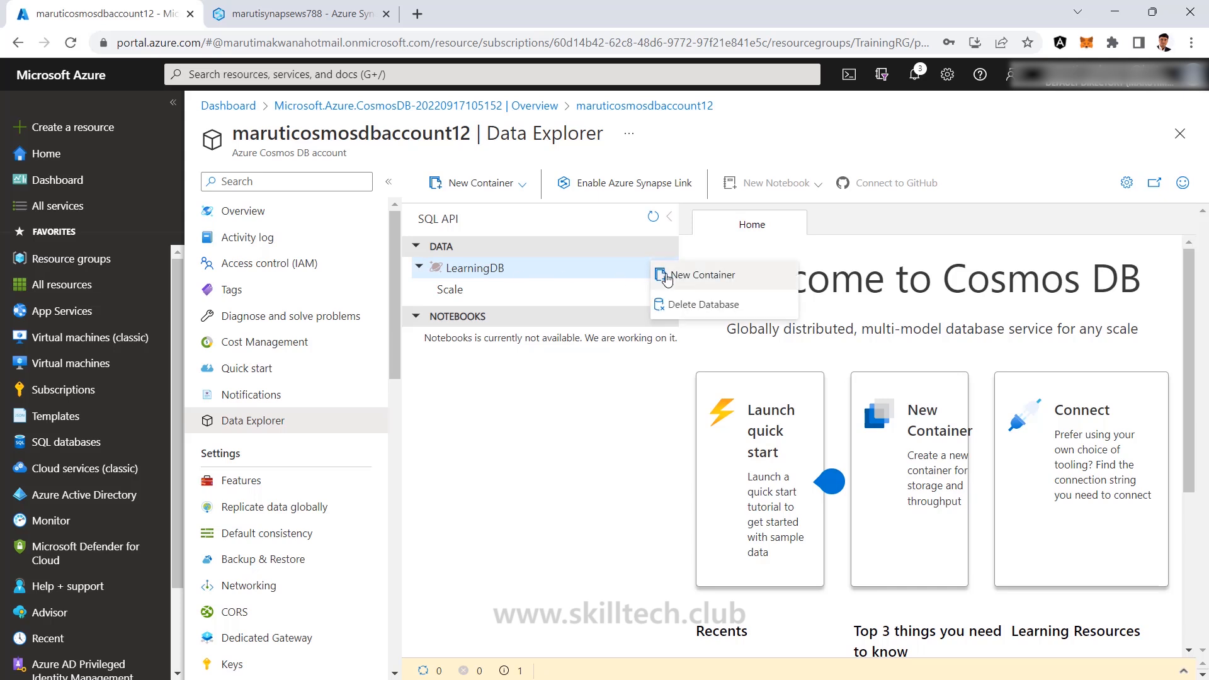
left_click(711, 284)
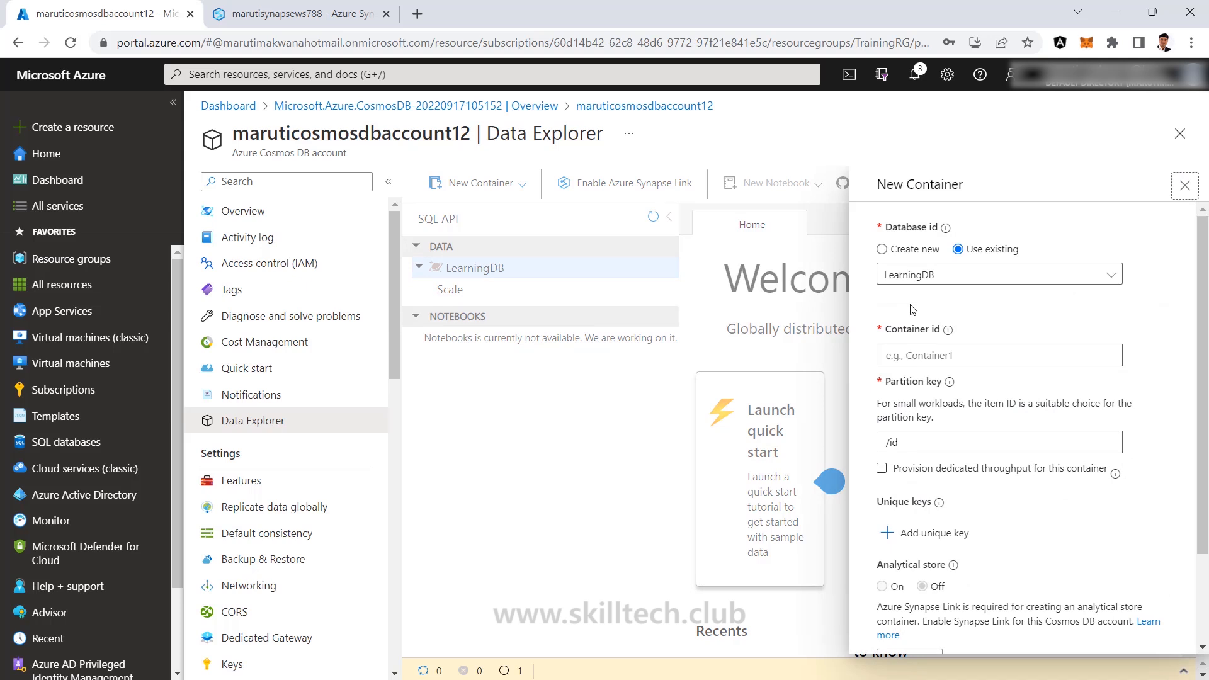
left_click(929, 363)
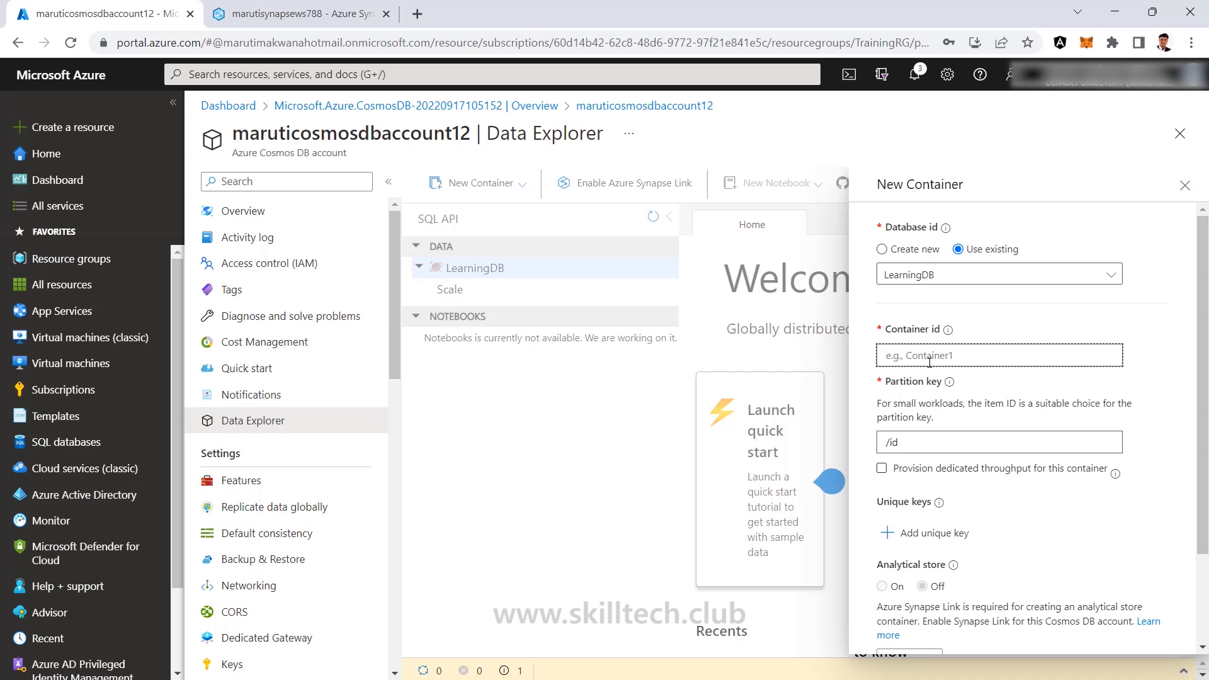
type("students")
scroll(921, 439, "down", 1)
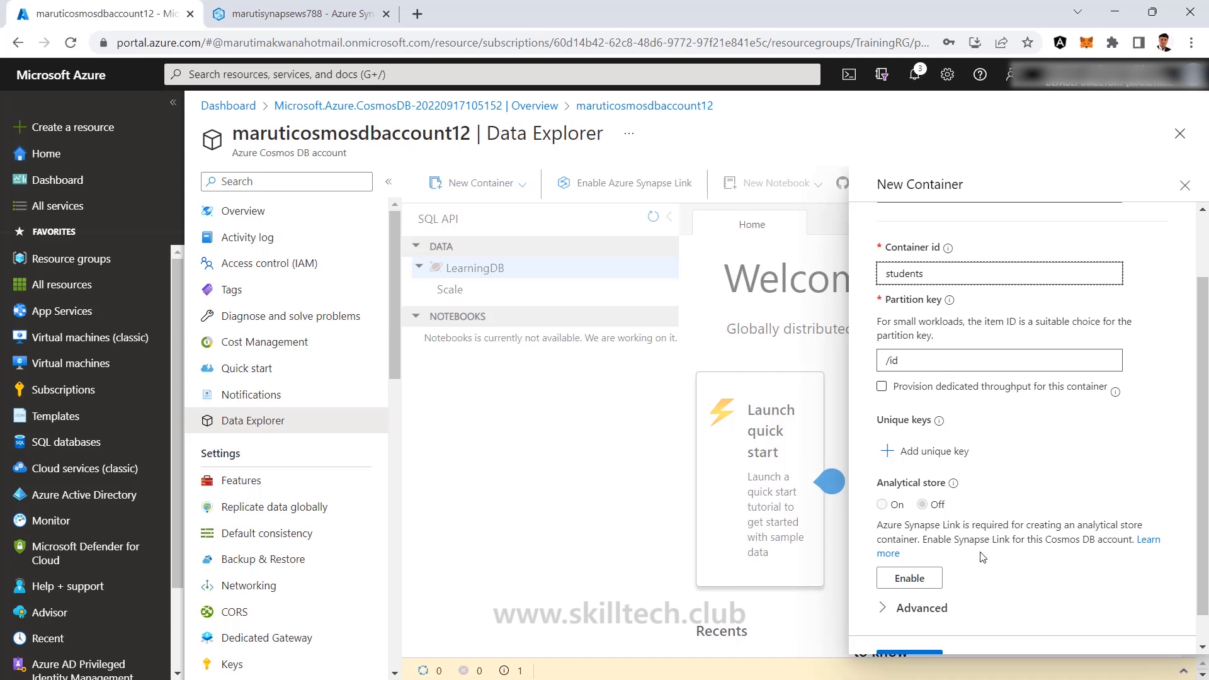
scroll(982, 557, "down", 1)
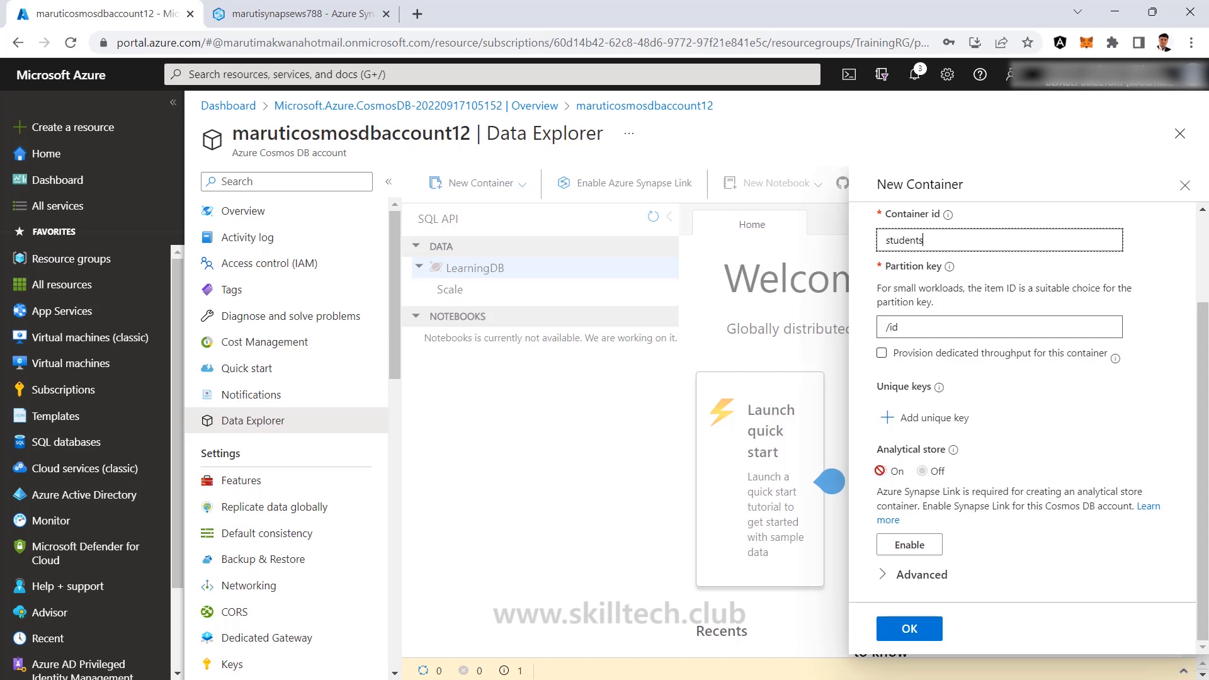
mouse_move(949, 458)
left_click(909, 628)
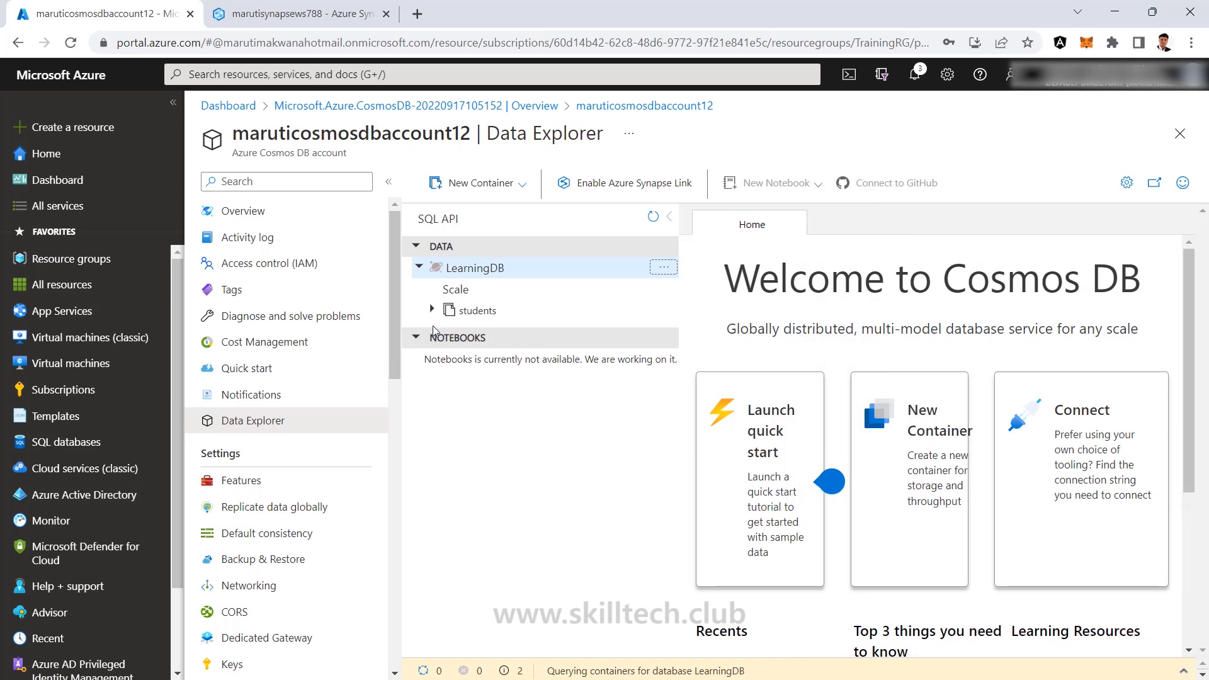
Open the students items and begin a new item with id s713, a student name and school MS.
left_click(432, 309)
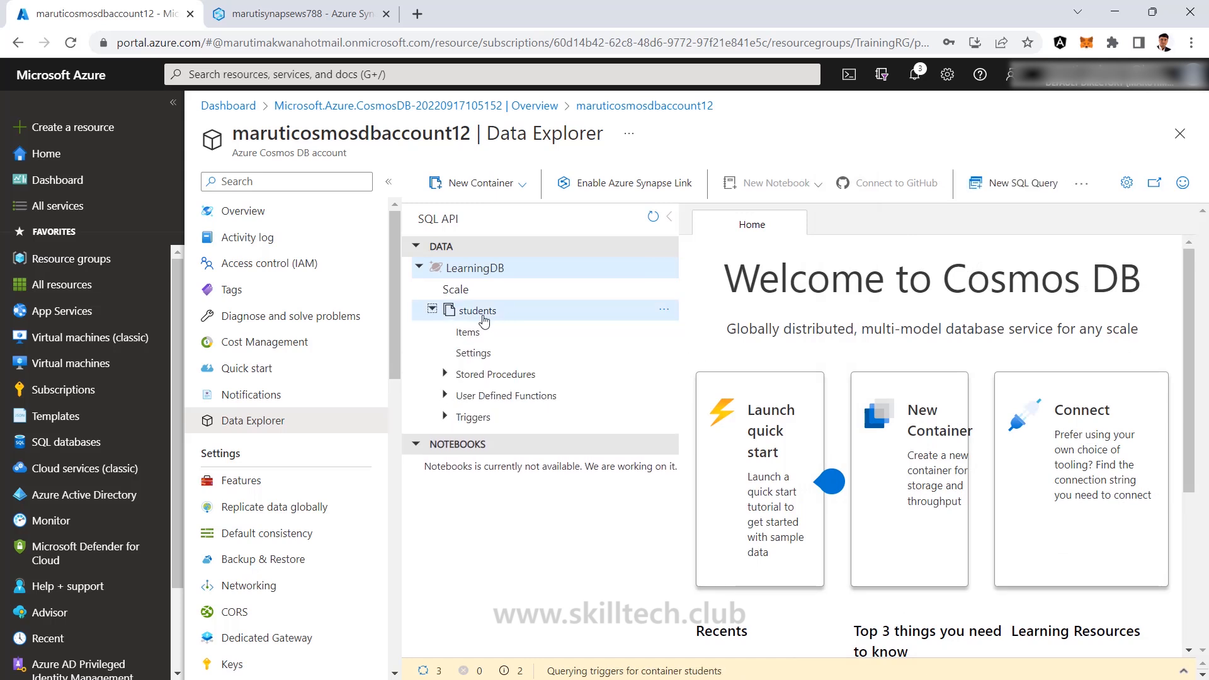
left_click(469, 332)
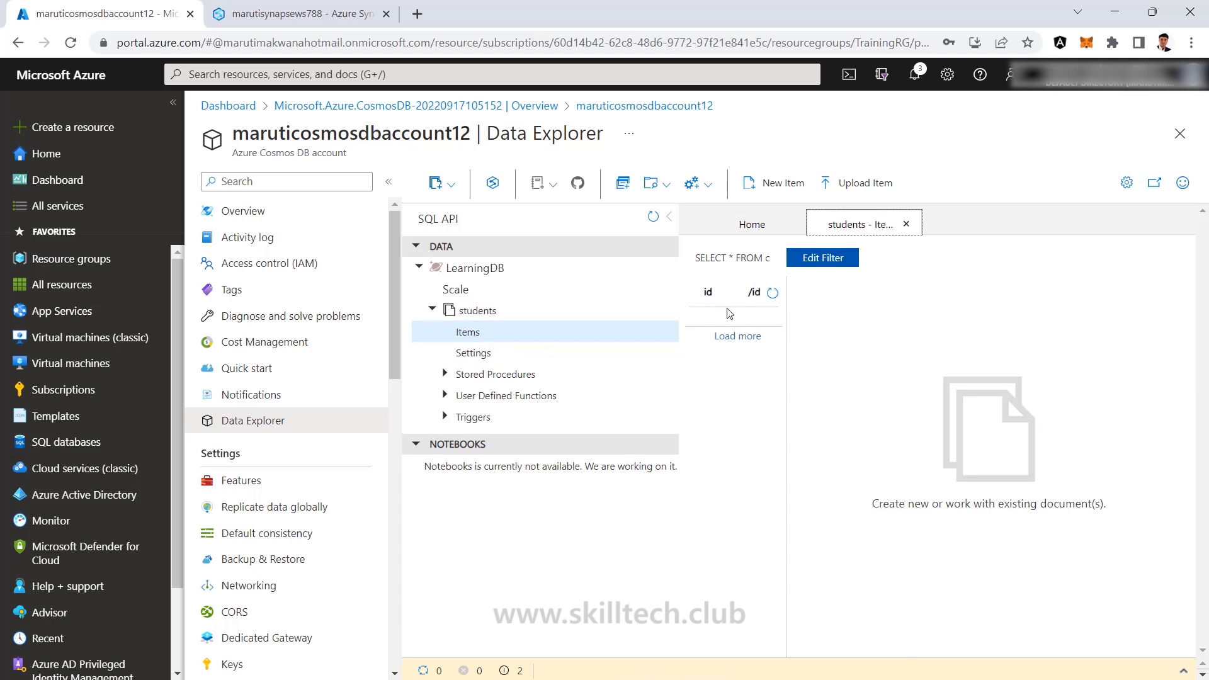
left_click(775, 183)
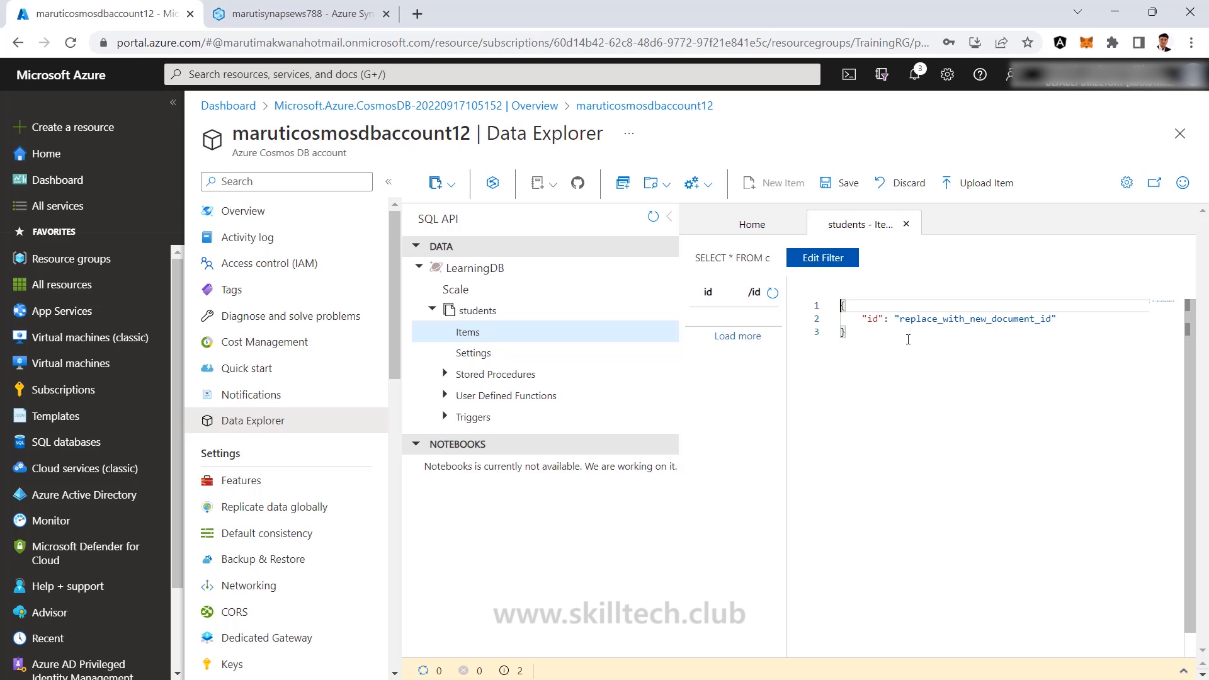
left_click_drag(899, 319, 1050, 319)
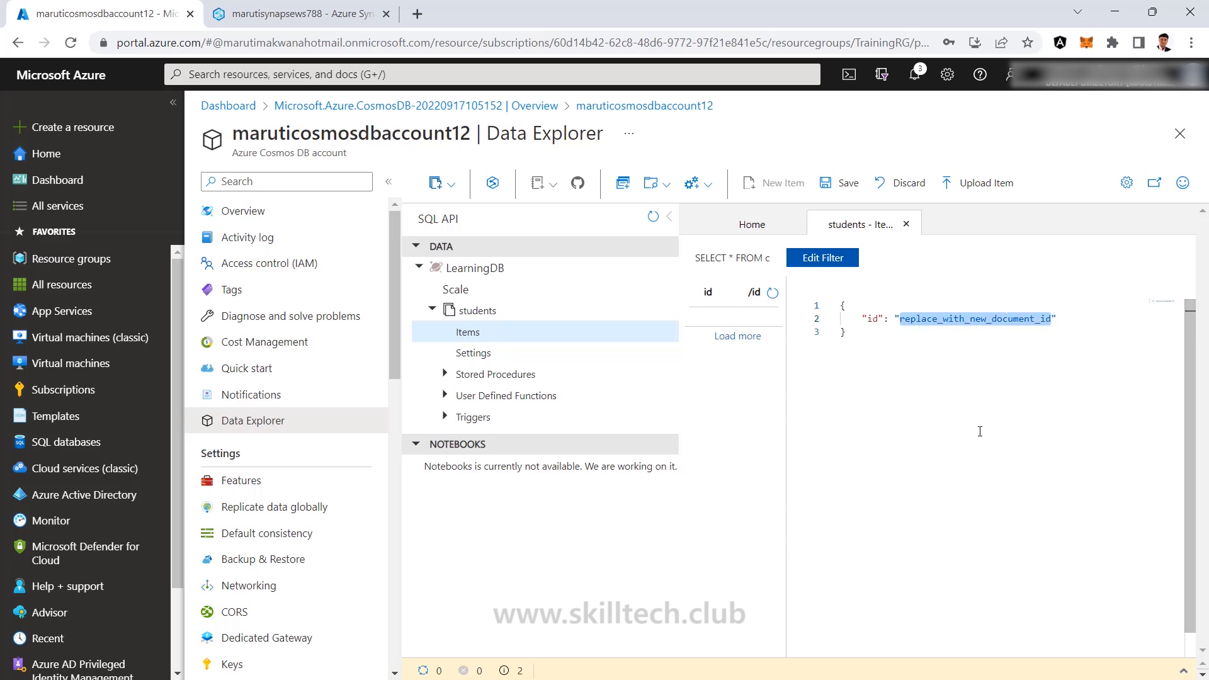
type("s")
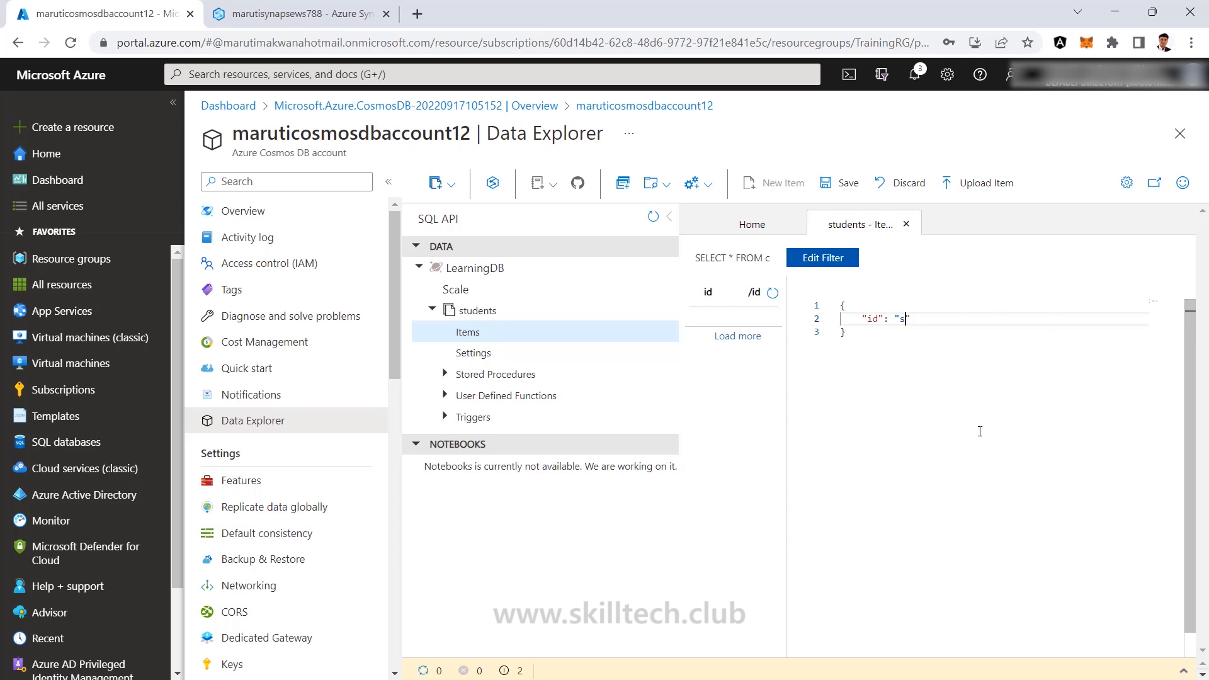
type("713")
left_click(947, 318)
type(",")
key("Return")
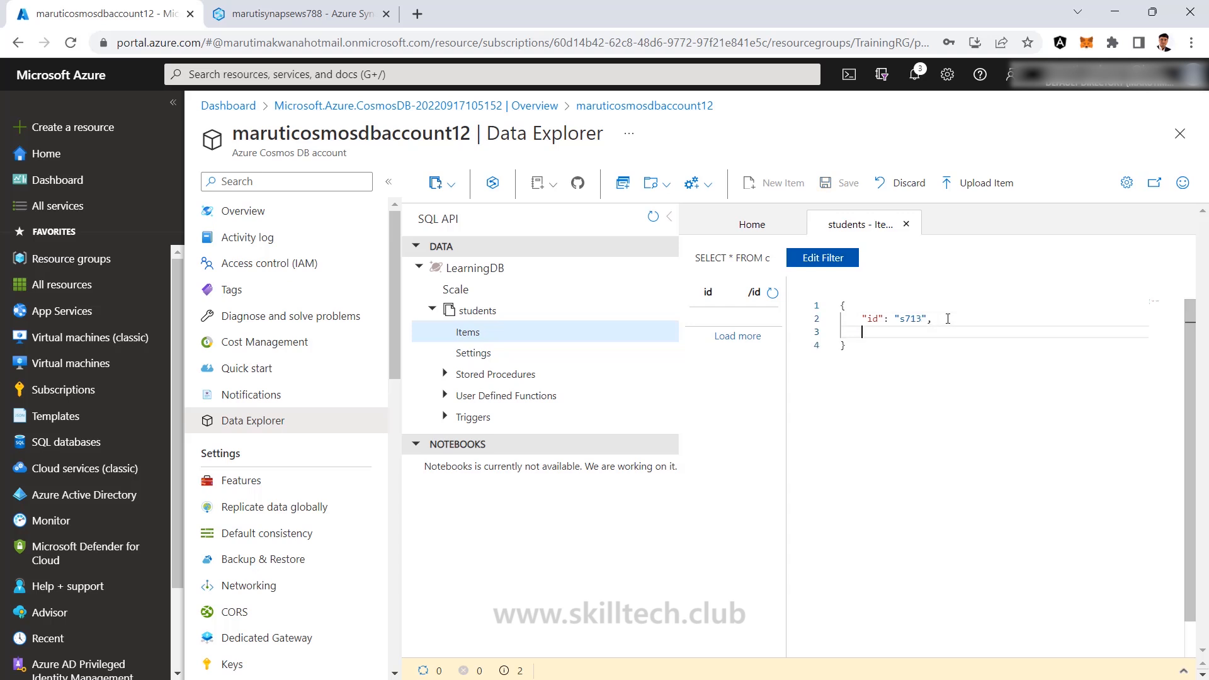
type("\"name\":\"rahul\"")
key("Return")
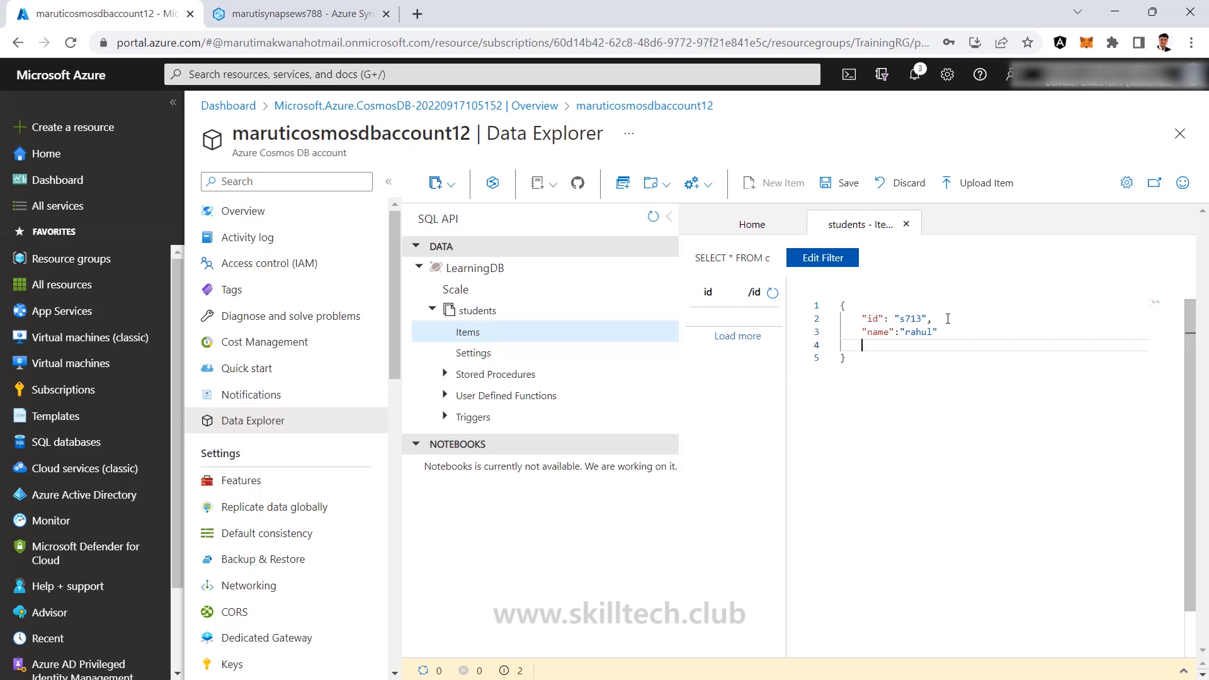
type("\"school\":\"MS")
Fix the JSON commas and add the field class 9 to the item.
left_click(952, 334)
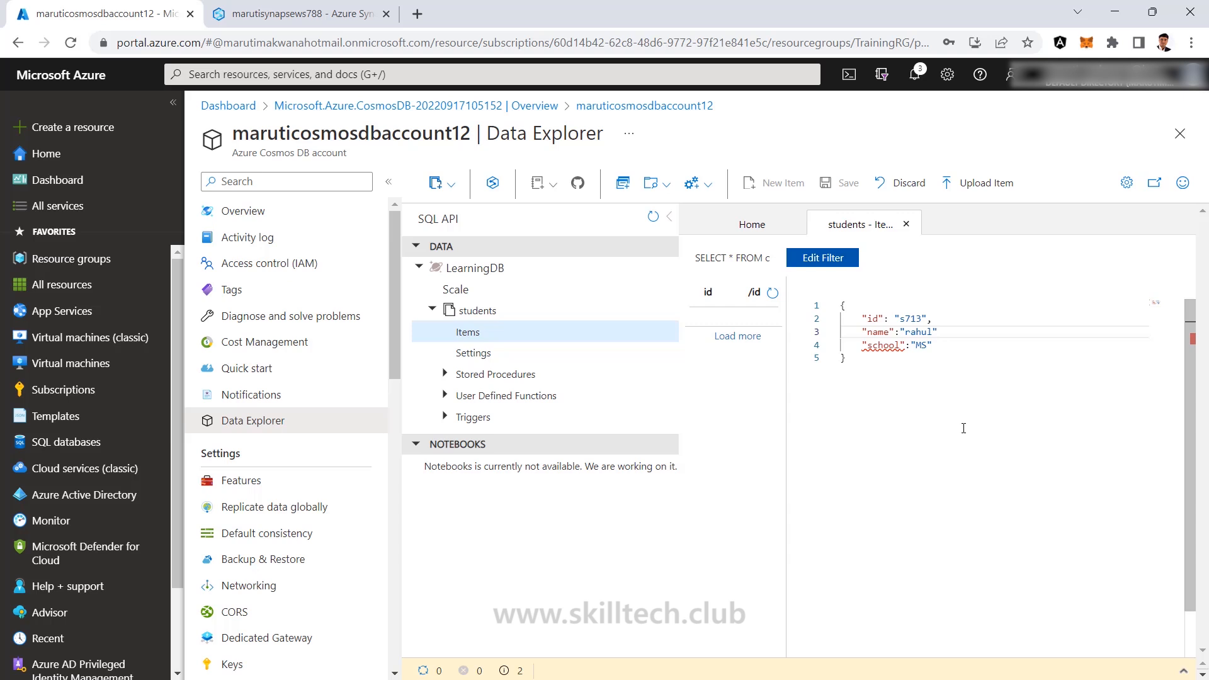
type(",")
left_click(955, 350)
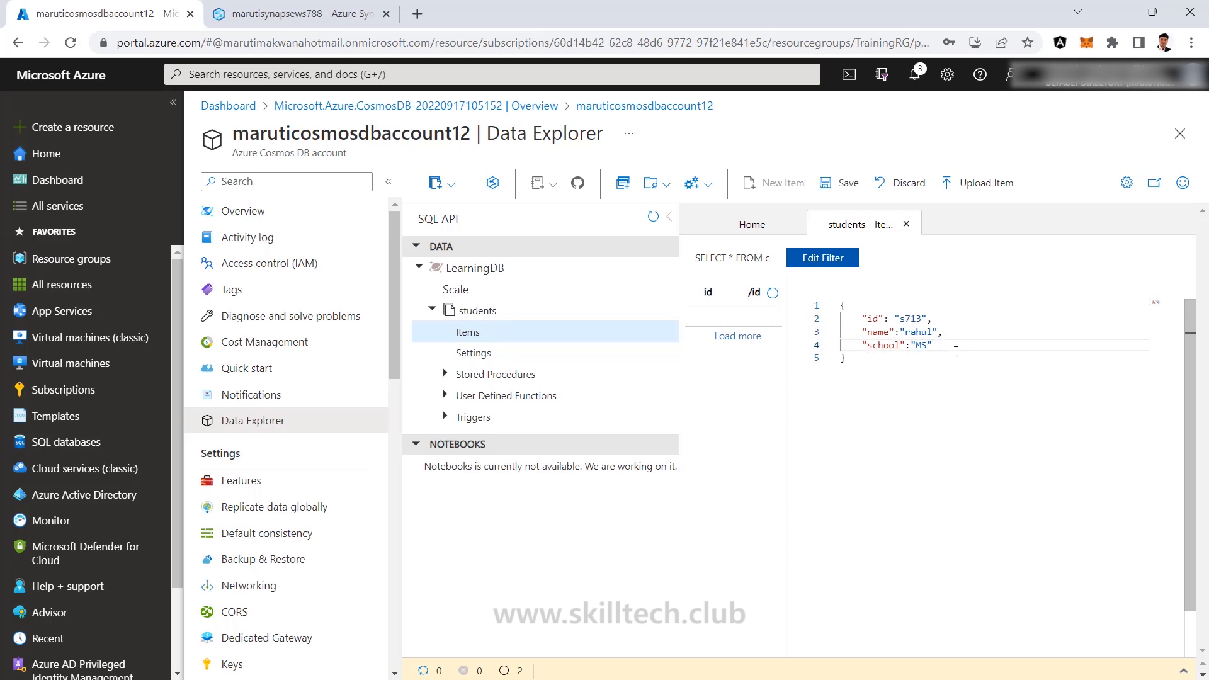
key("Return")
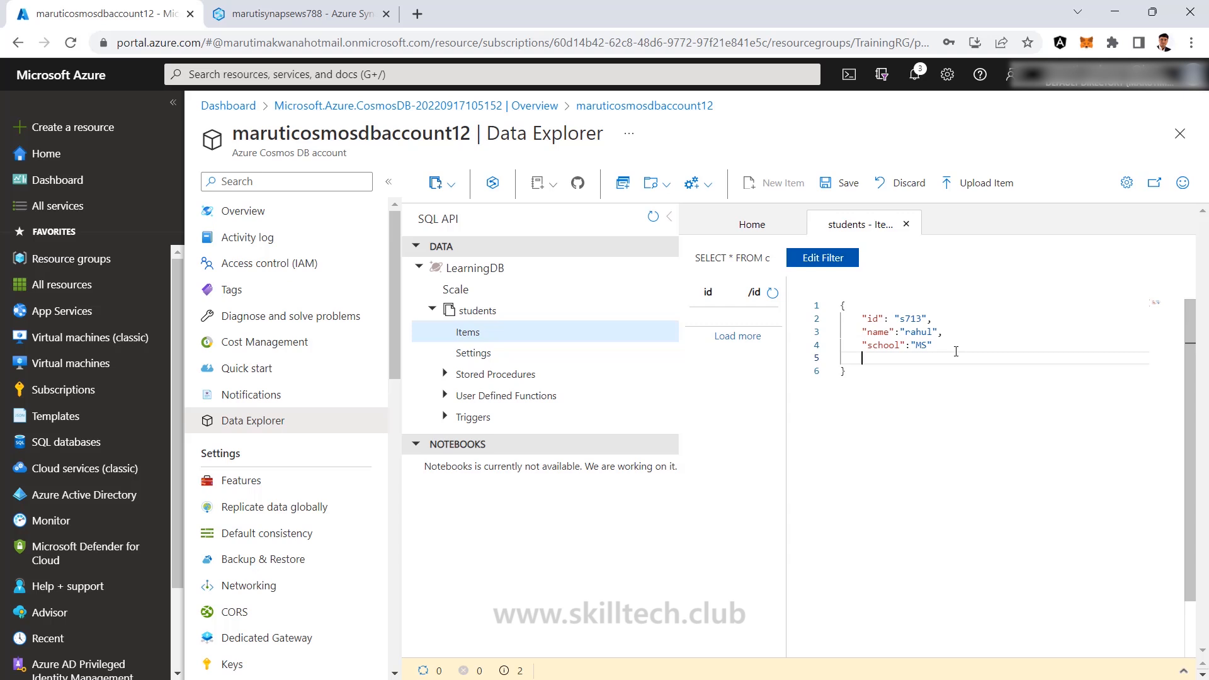
left_click(955, 350)
type(",")
key("Return")
type("\"class\": 9")
Copy the item's fields, save item s713, and widen the item id list.
left_click_drag(863, 318, 960, 359)
key("ctrl+c")
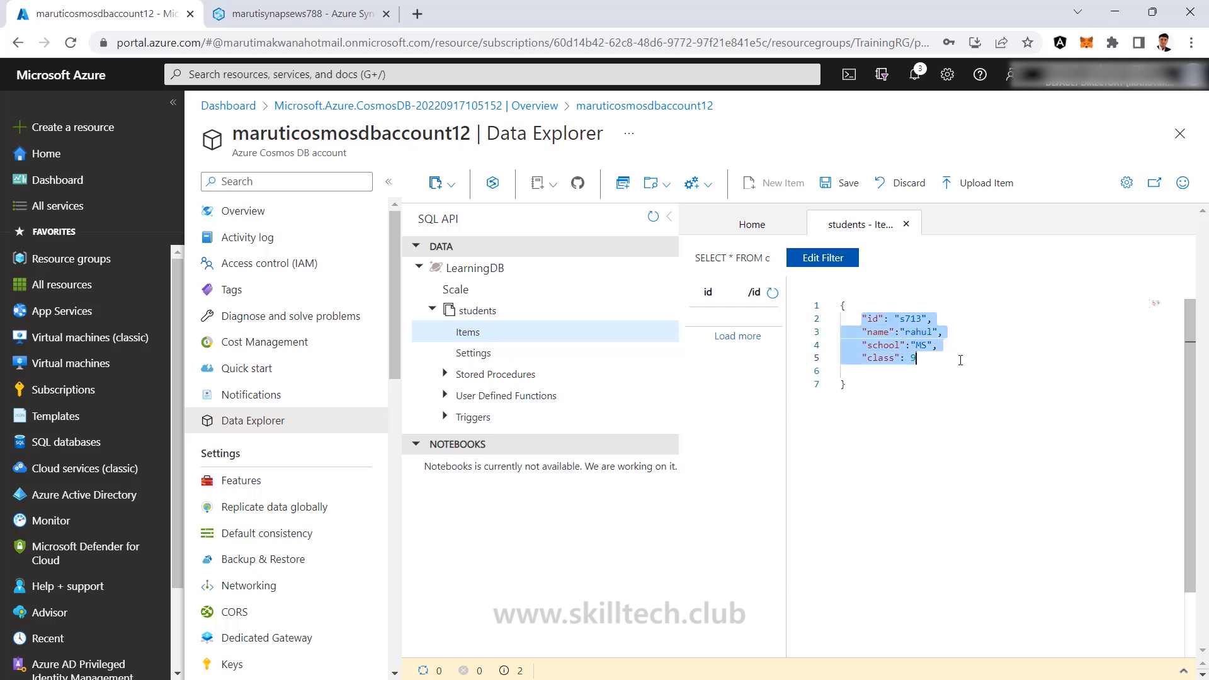
left_click(952, 383)
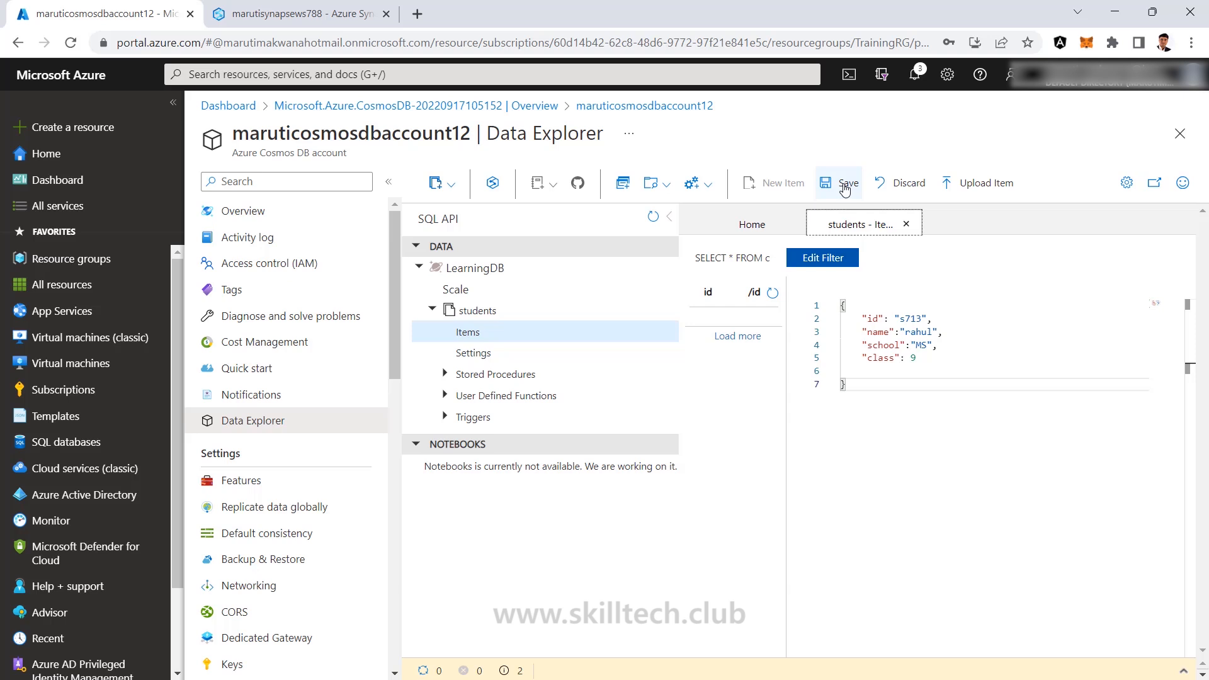
left_click(844, 186)
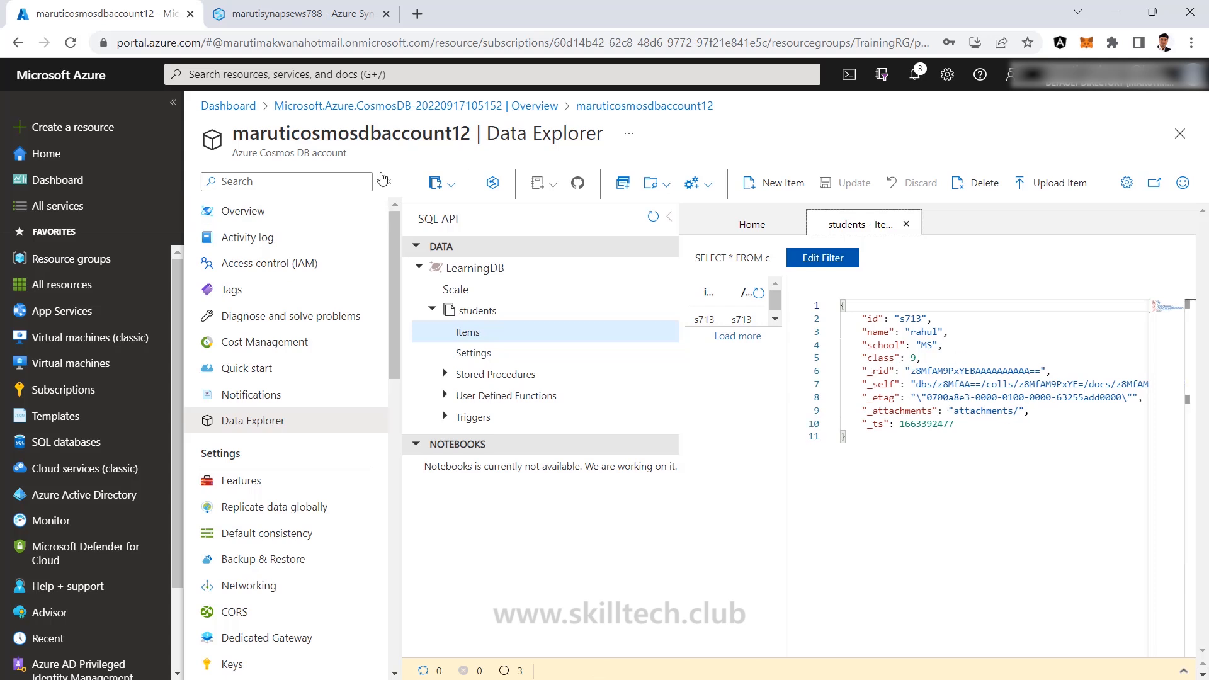
left_click(388, 181)
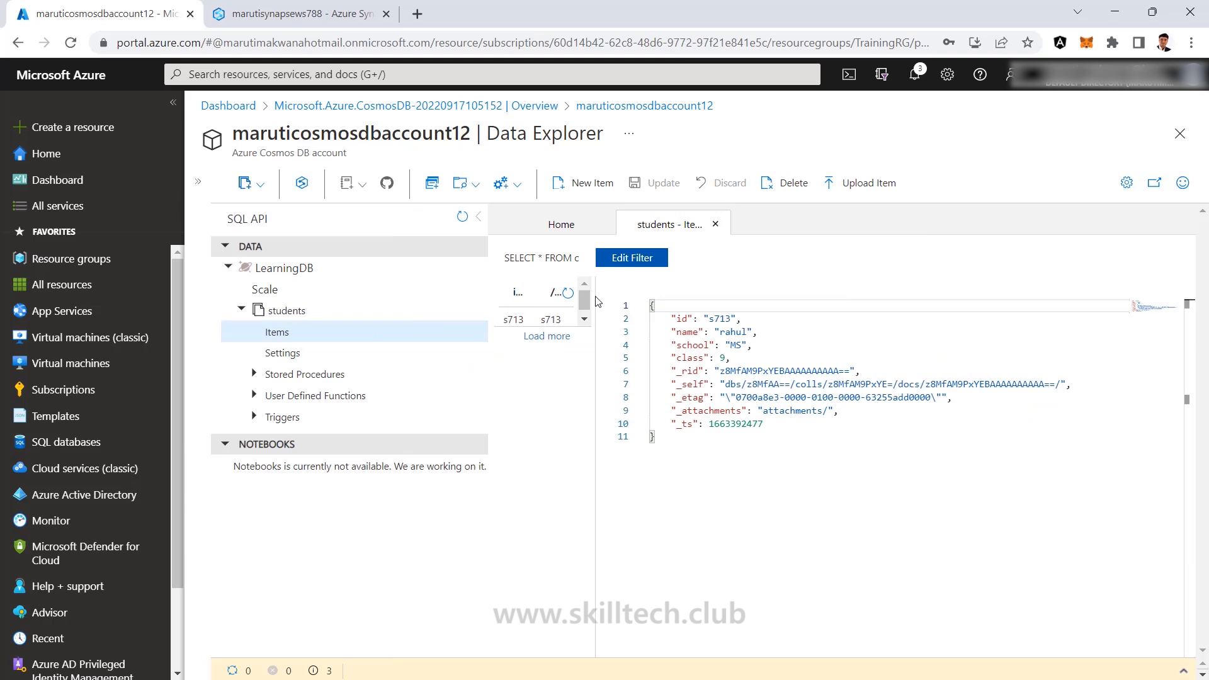
left_click_drag(595, 302, 687, 308)
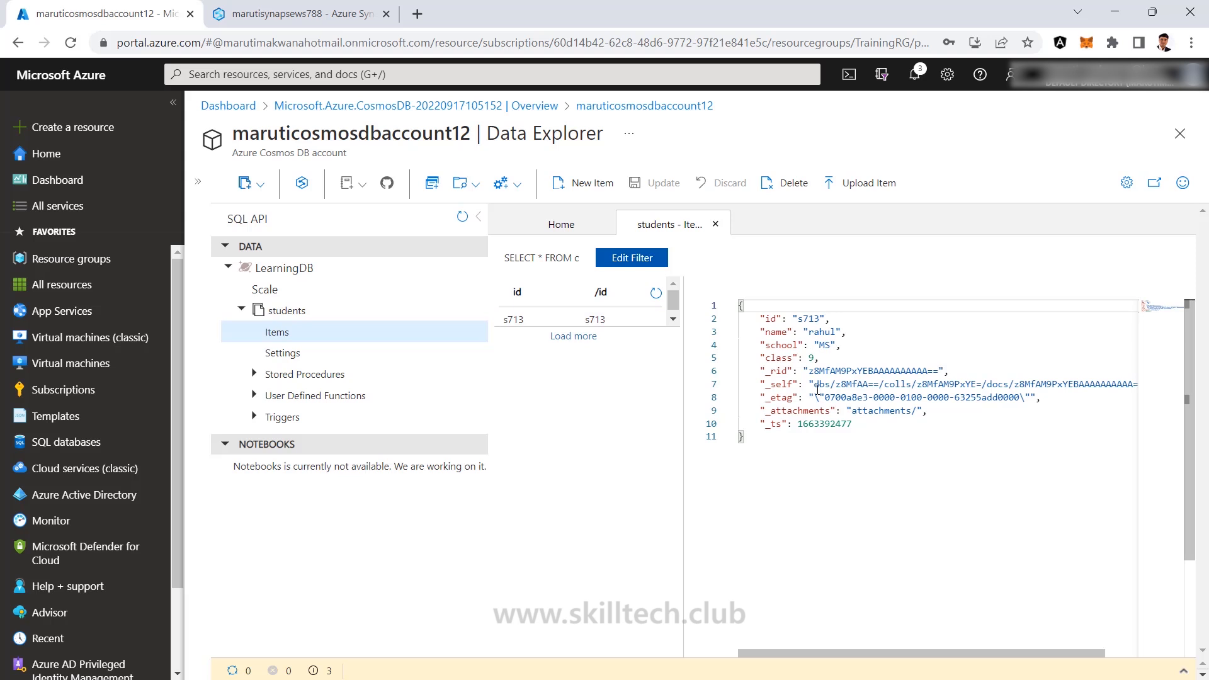
Paste the student fields into a new item, change to id s714, new name, school DPS, and save.
left_click(585, 184)
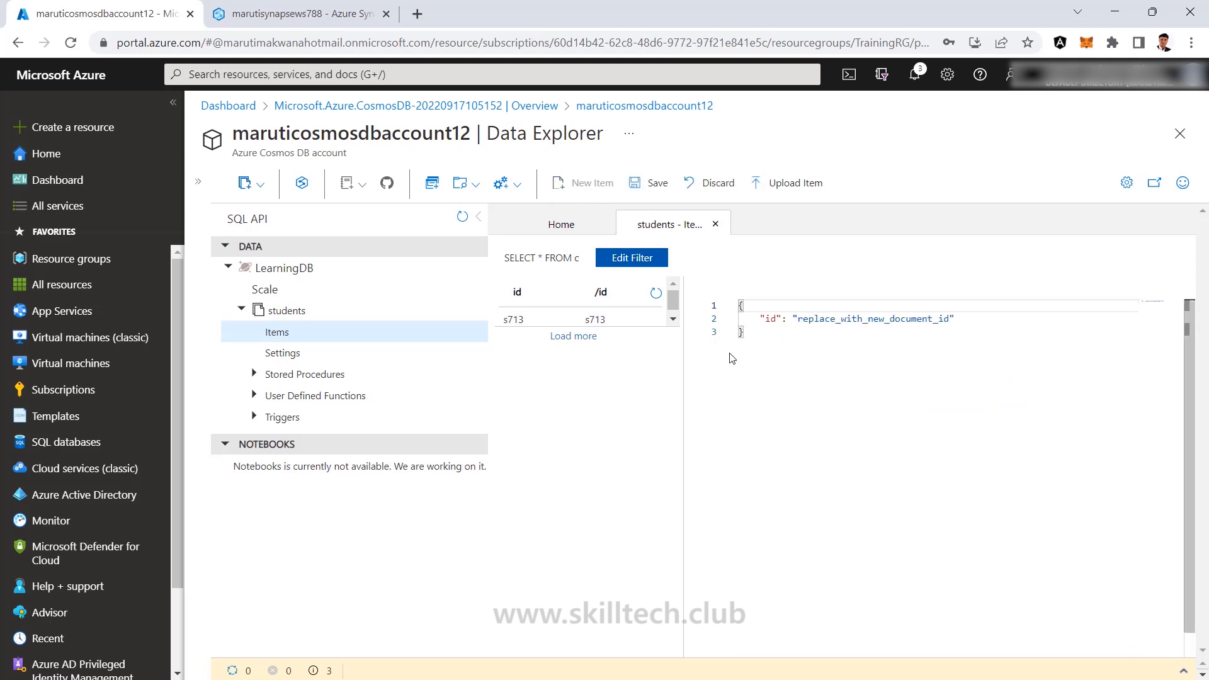
left_click_drag(760, 319, 981, 322)
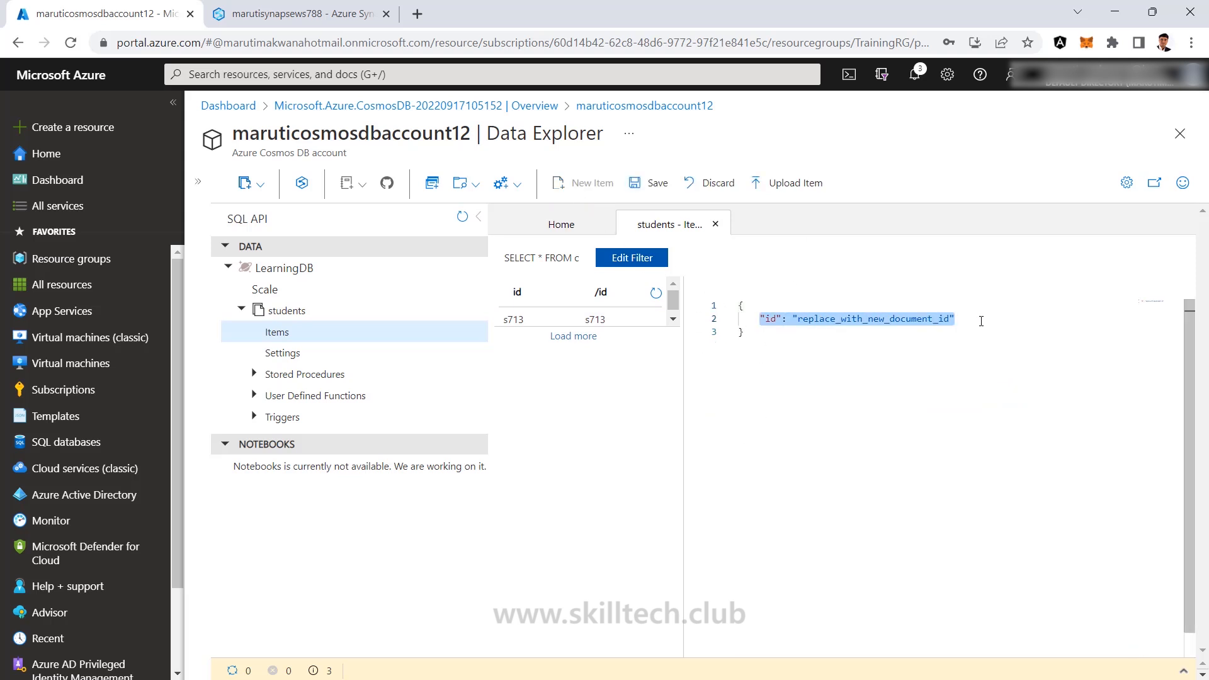
key("ctrl+v")
left_click(819, 319)
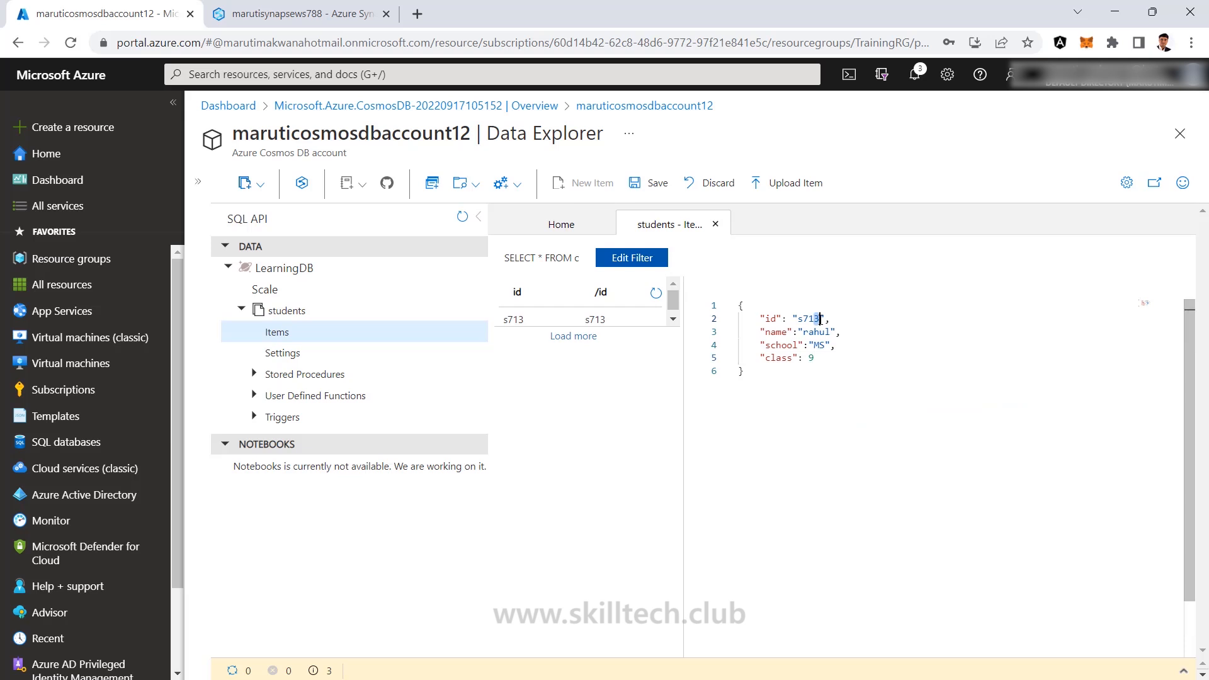
key("BackSpace")
type("4")
double_click(814, 332)
type("john")
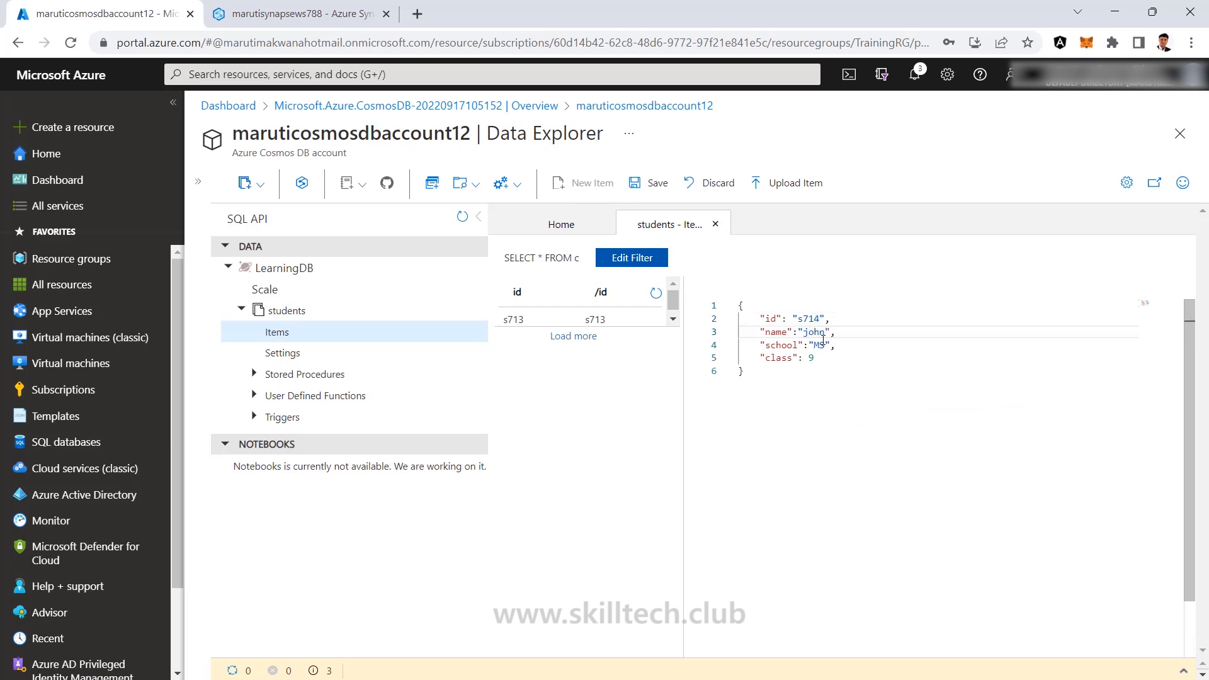
left_click_drag(825, 345, 814, 345)
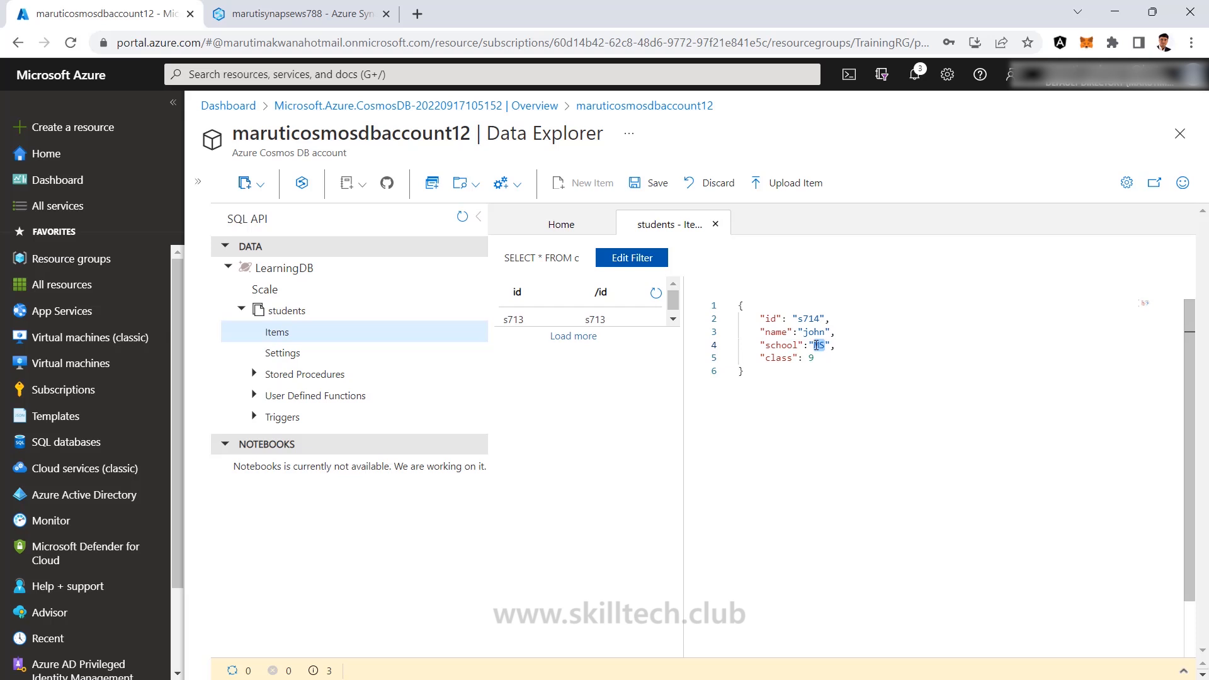
type("DPS")
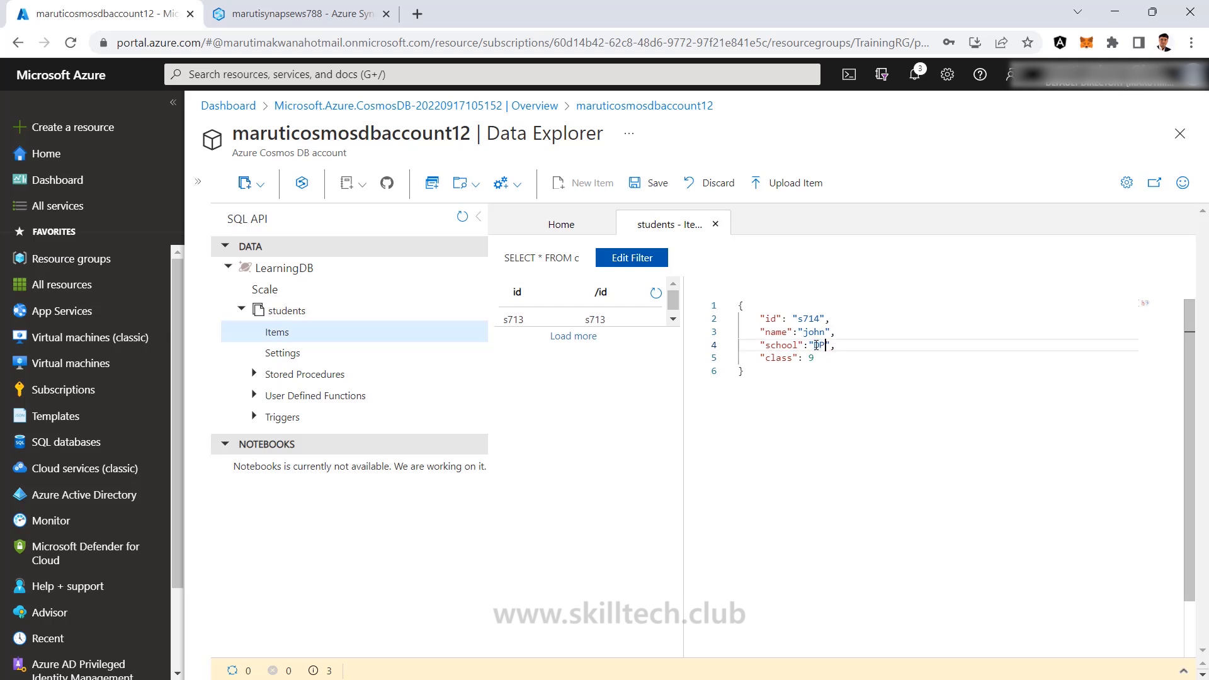
left_click(810, 359)
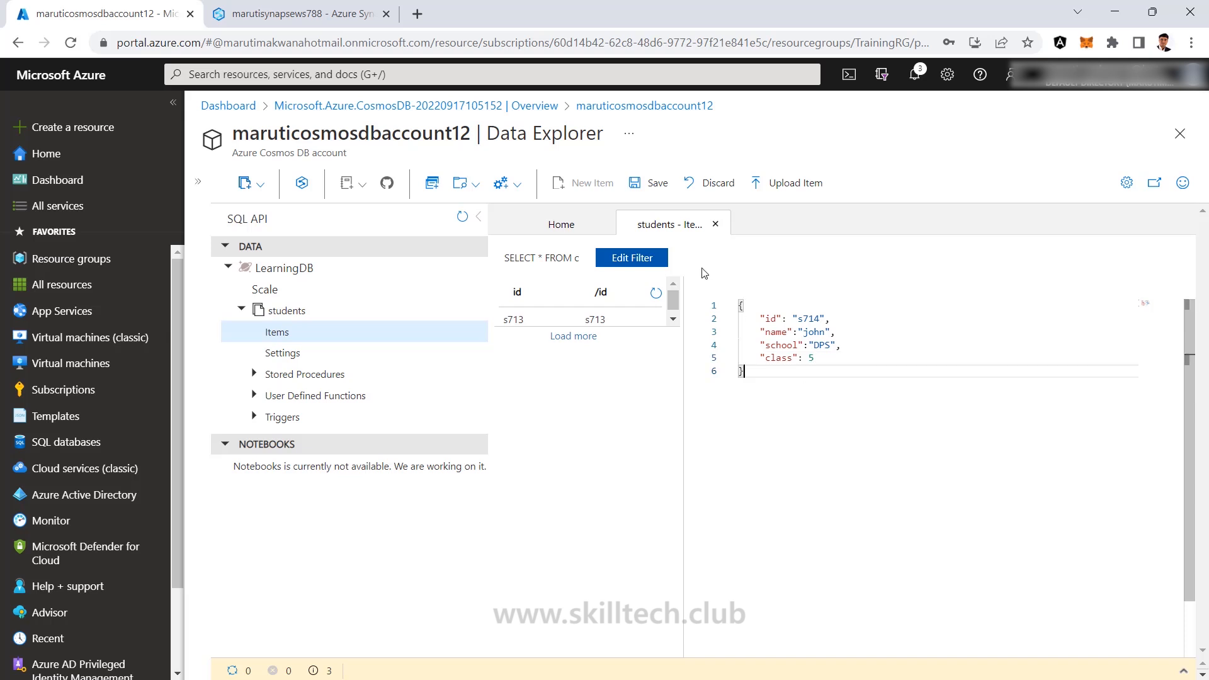
left_click(650, 182)
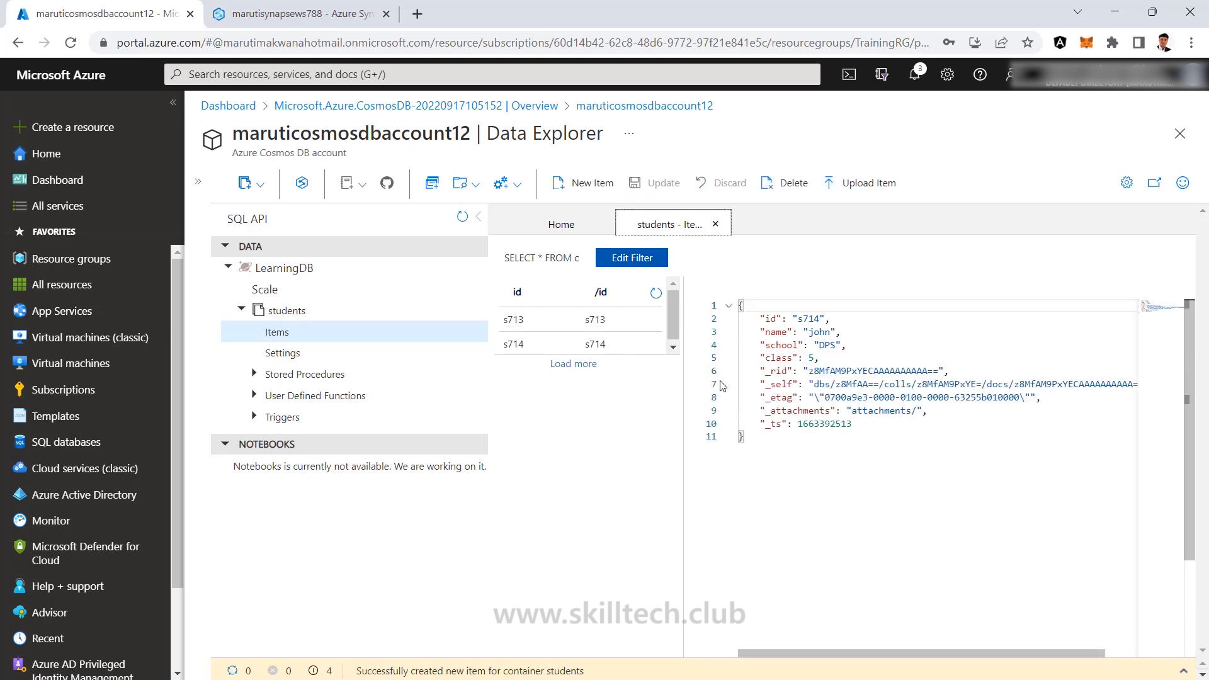
Paste the student fields into a new item and change its id to s715.
left_click(584, 183)
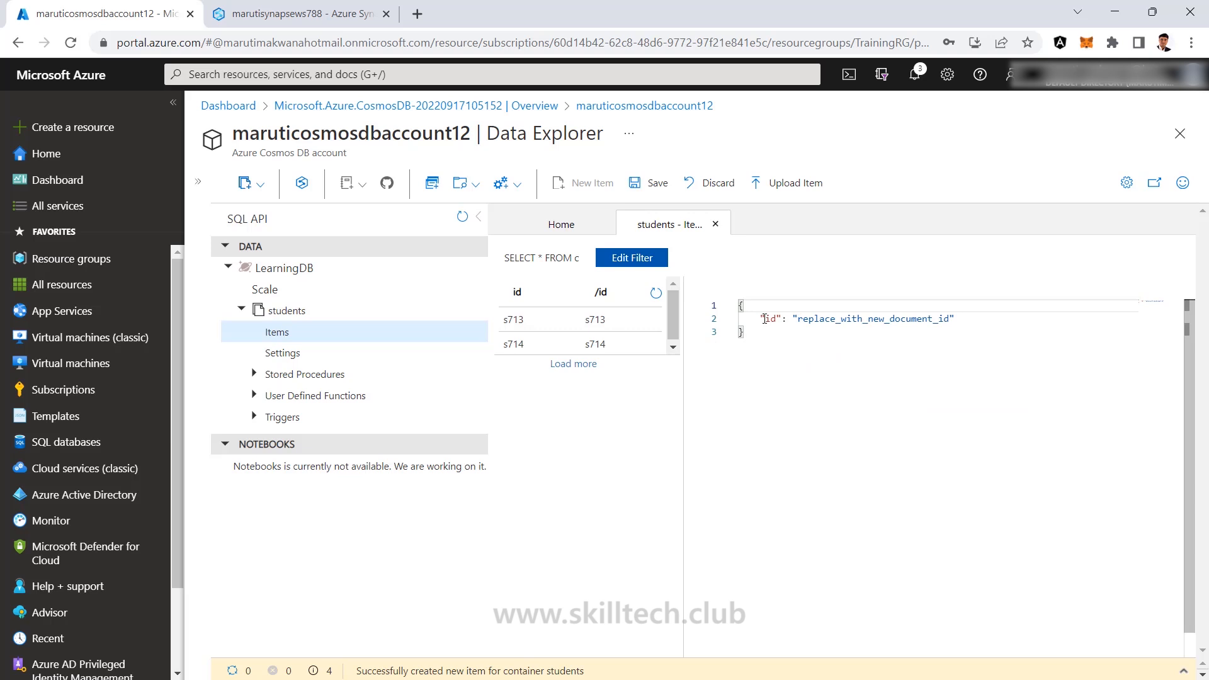
left_click_drag(759, 319, 952, 321)
key("ctrl+v")
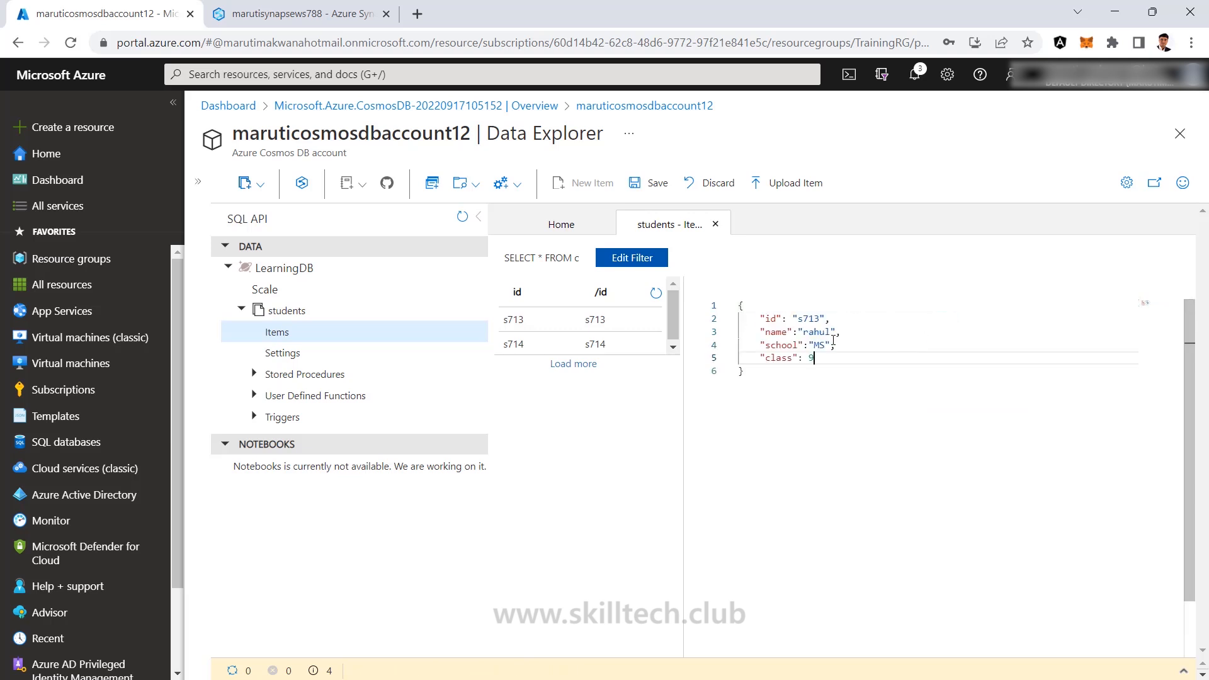
double_click(812, 319)
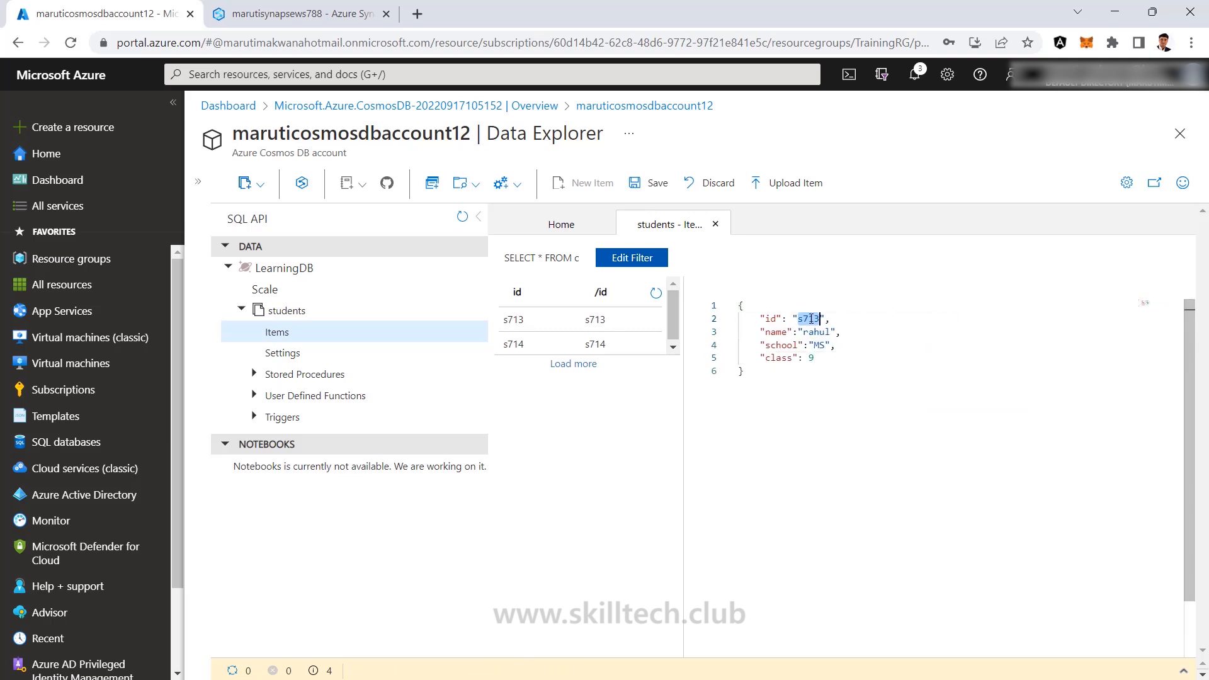
left_click(816, 319)
key("BackSpace")
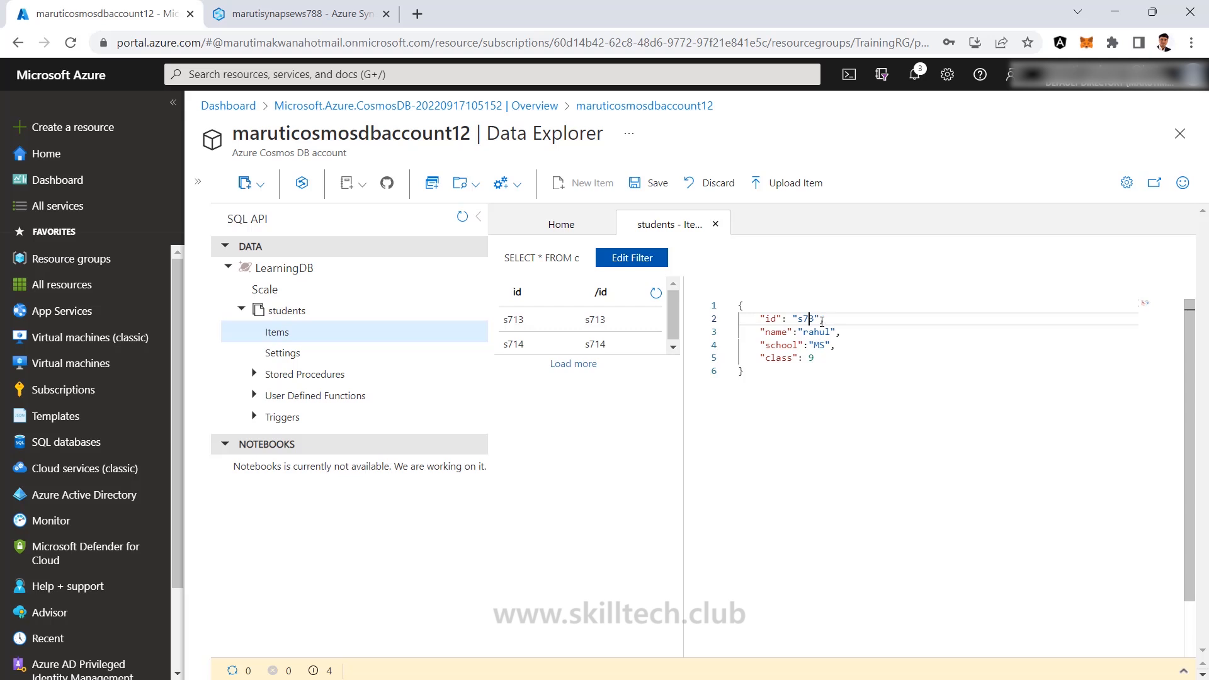
type("15")
key("Delete")
Set school to Online and class to 7, then save item s715.
left_click(818, 332)
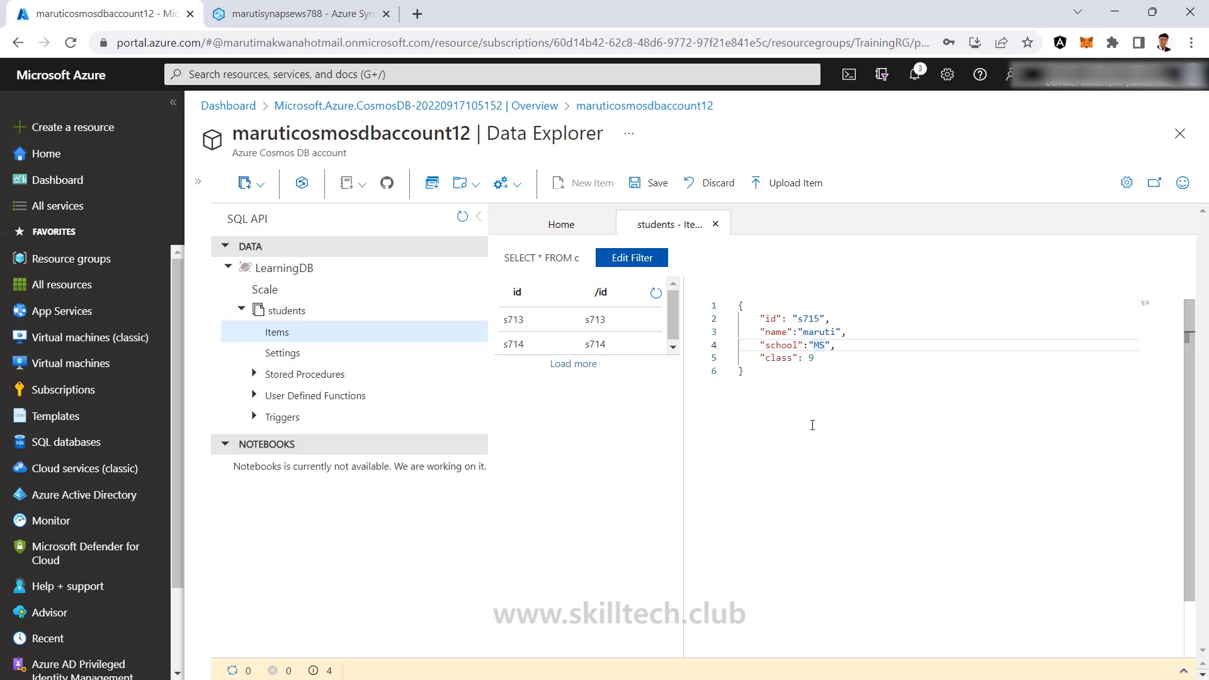
key("BackSpace")
key("BackSpace")
type("Online")
left_click(819, 358)
key("BackSpace")
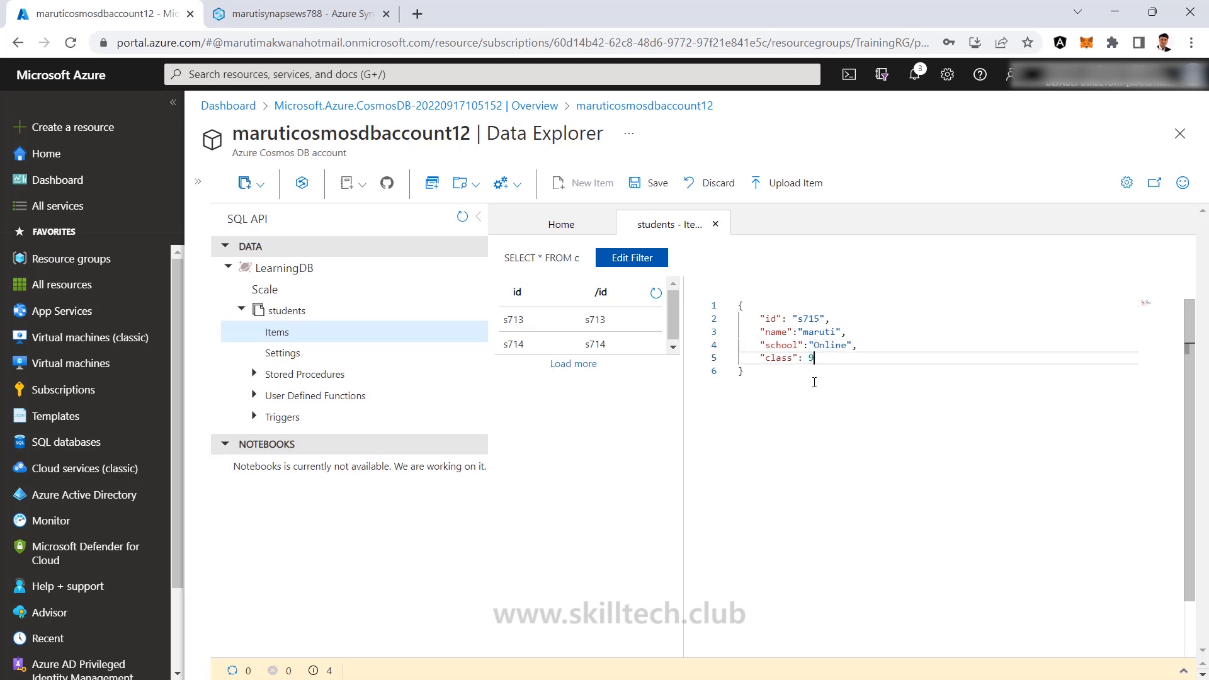
type("7")
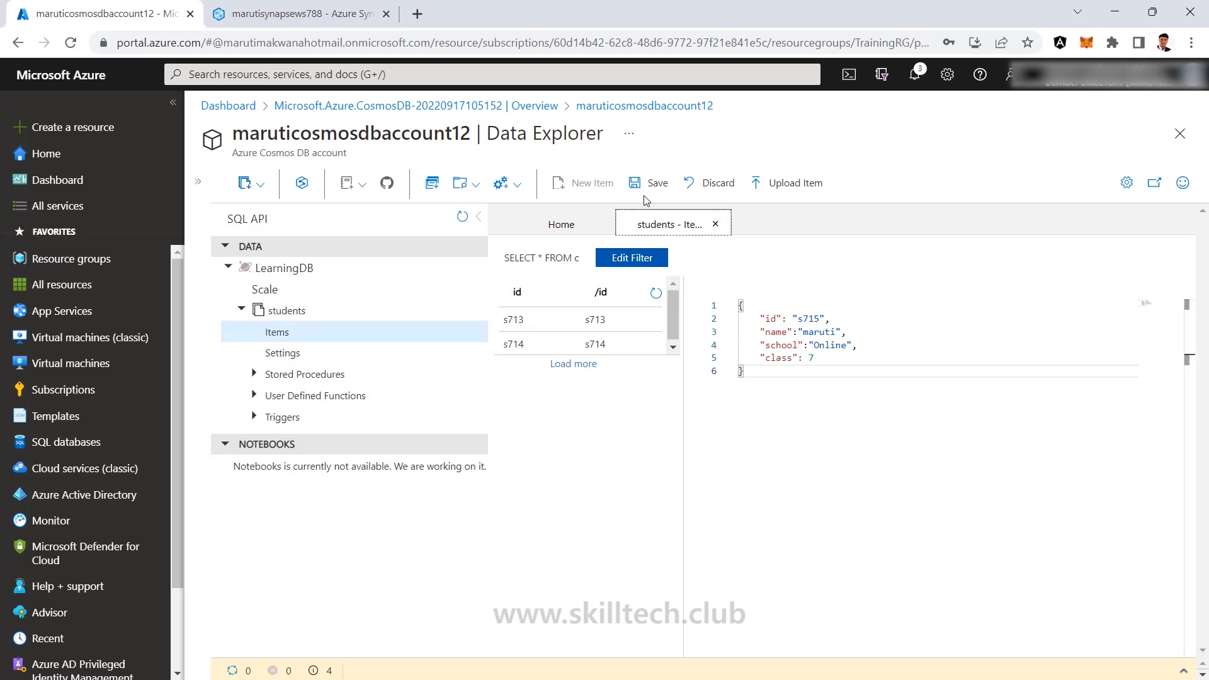
left_click(648, 183)
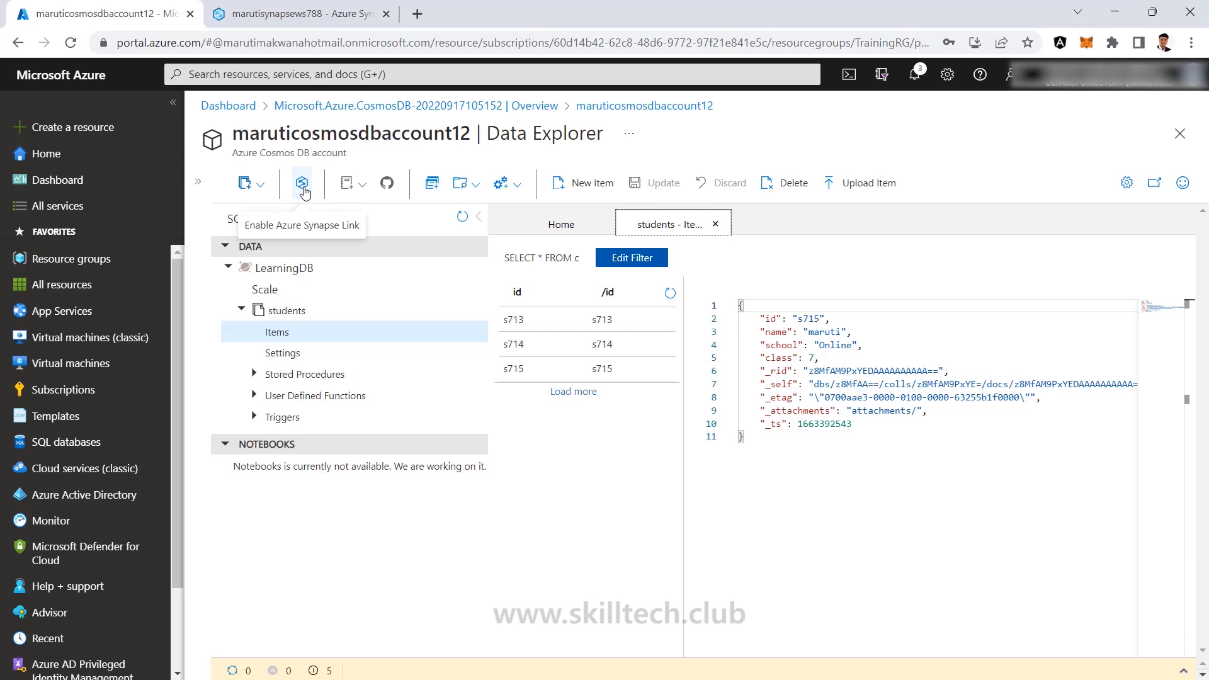
Enable Azure Synapse Link on the Cosmos DB account and confirm in its dialog.
left_click(304, 191)
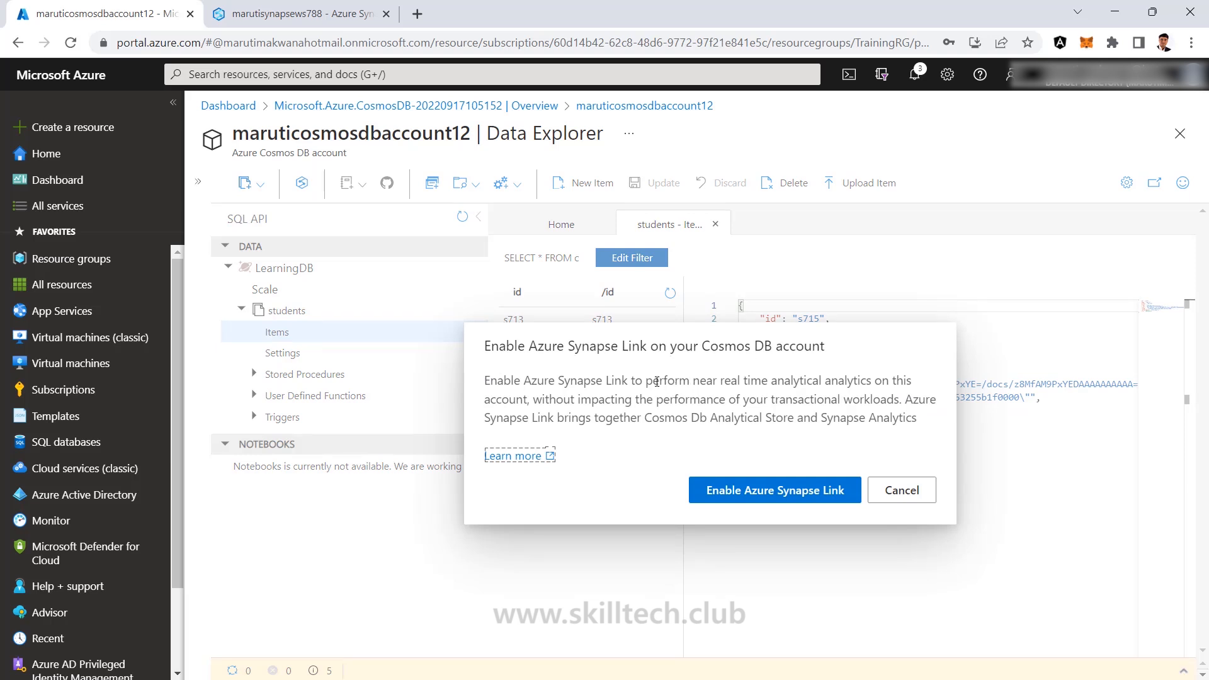
left_click_drag(690, 380, 867, 380)
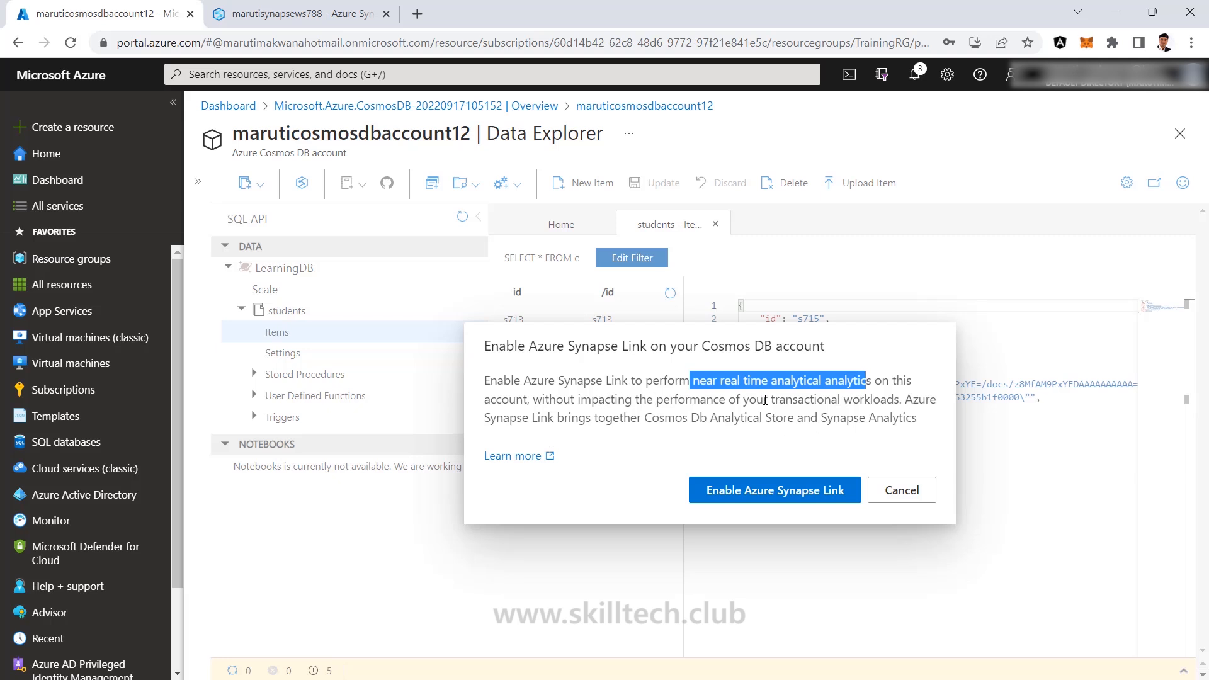
left_click_drag(747, 400, 901, 403)
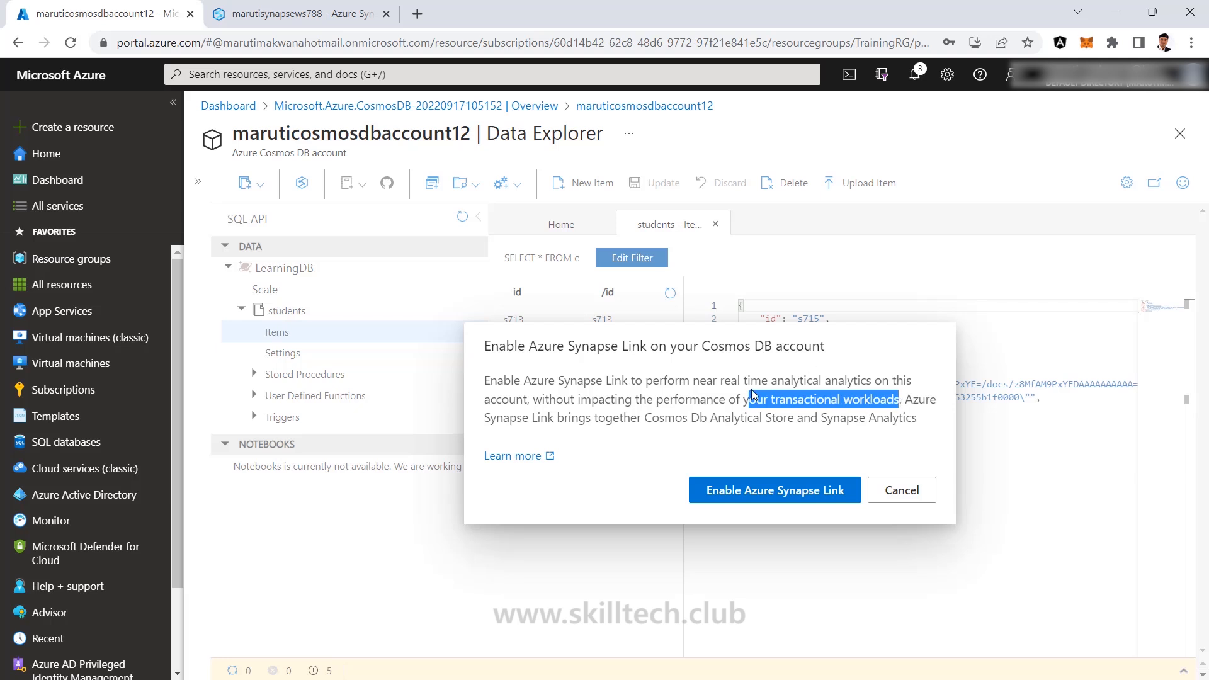
left_click(675, 452)
left_click(778, 495)
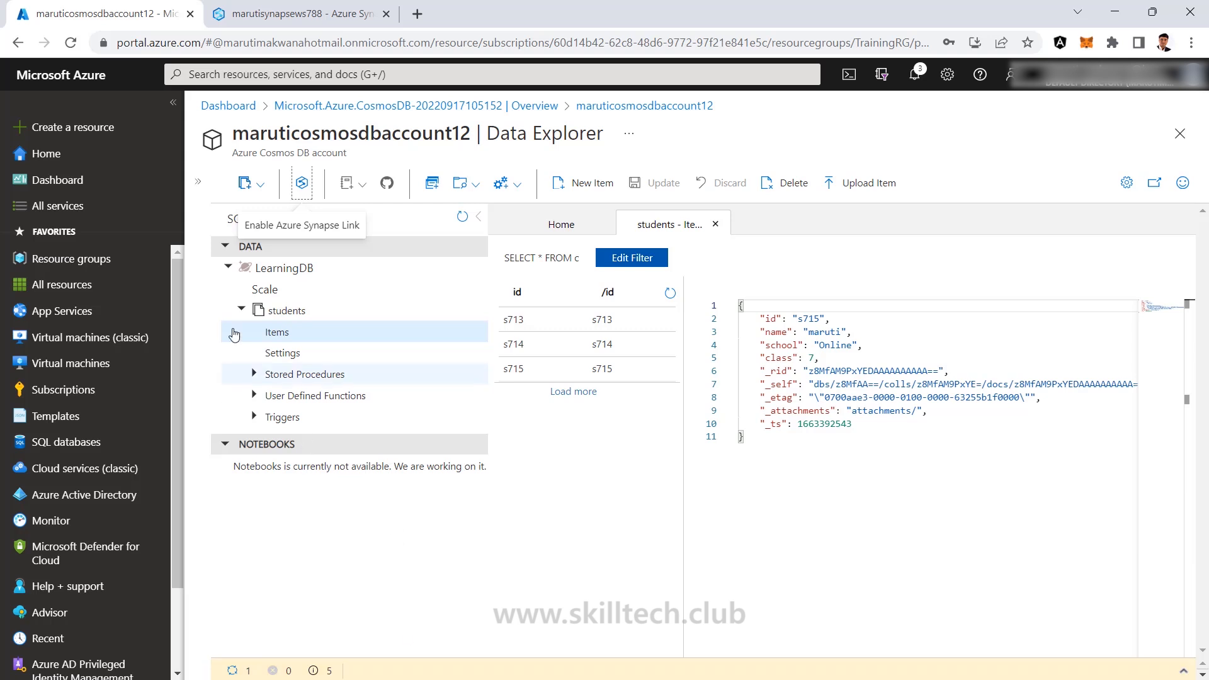
Go to the Cosmos DB account's Azure Synapse Link page under Integrations.
left_click(196, 184)
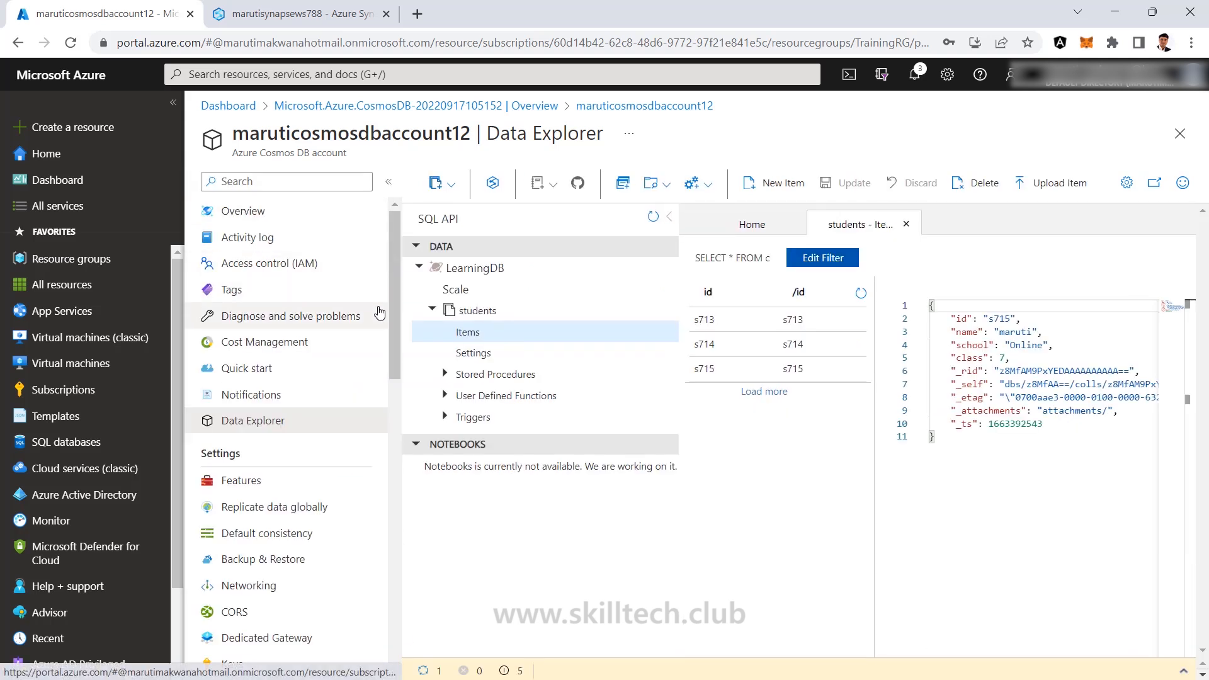
left_click_drag(398, 300, 413, 415)
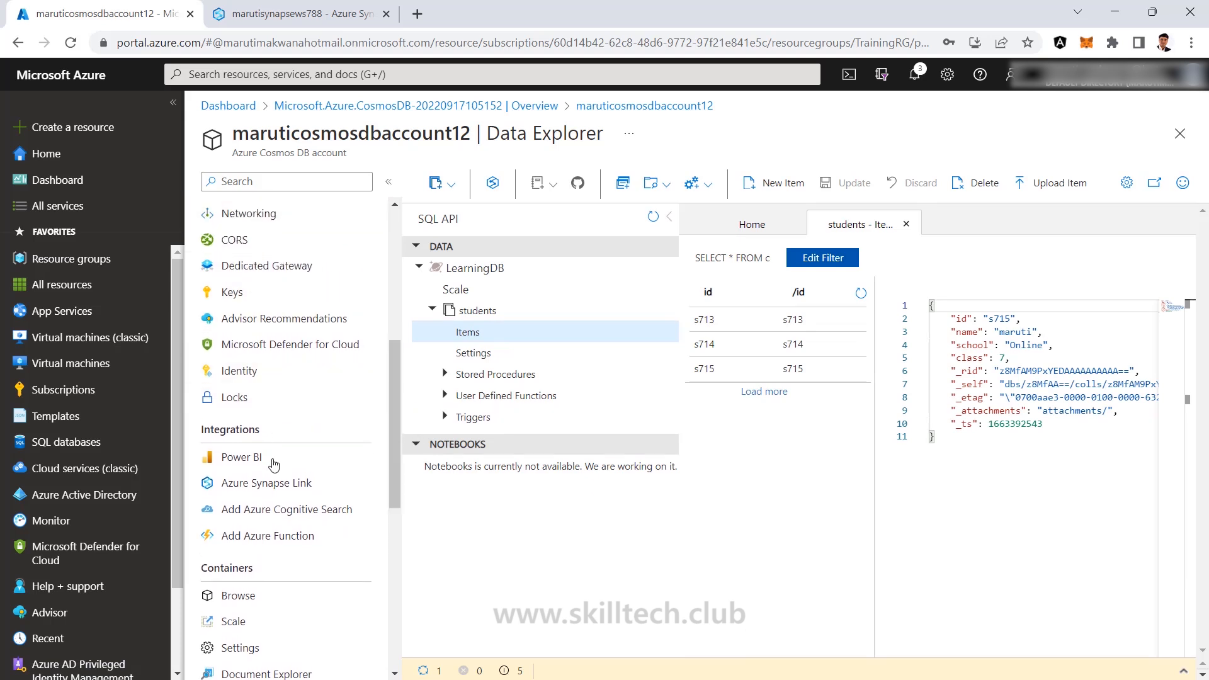
left_click(271, 486)
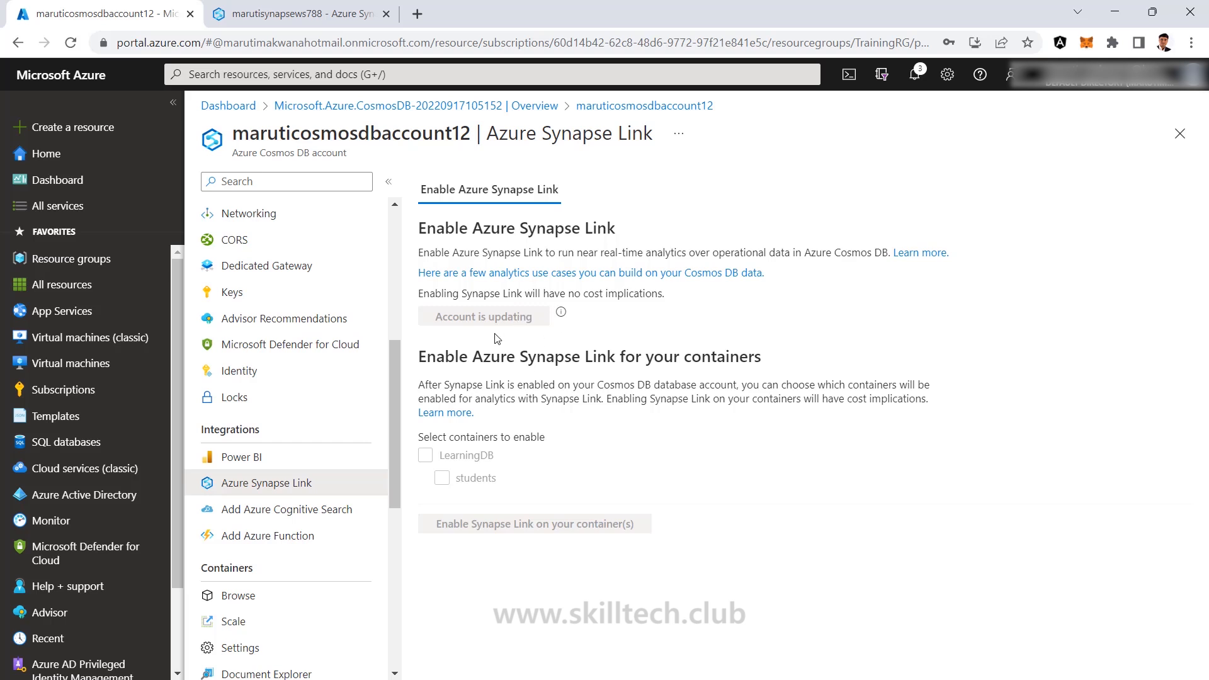
Refresh to confirm the account is enabled, then tick LearningDB and its students container.
left_click(70, 42)
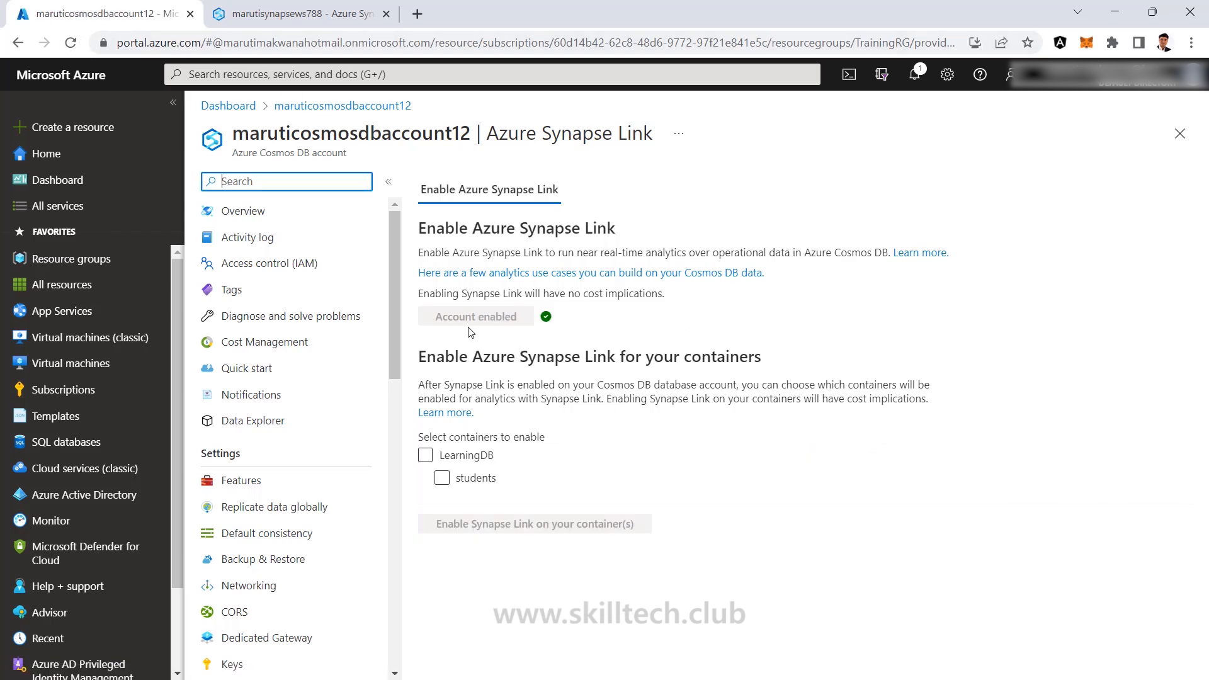
left_click(472, 460)
left_click(483, 483)
left_click(486, 488)
left_click(442, 479)
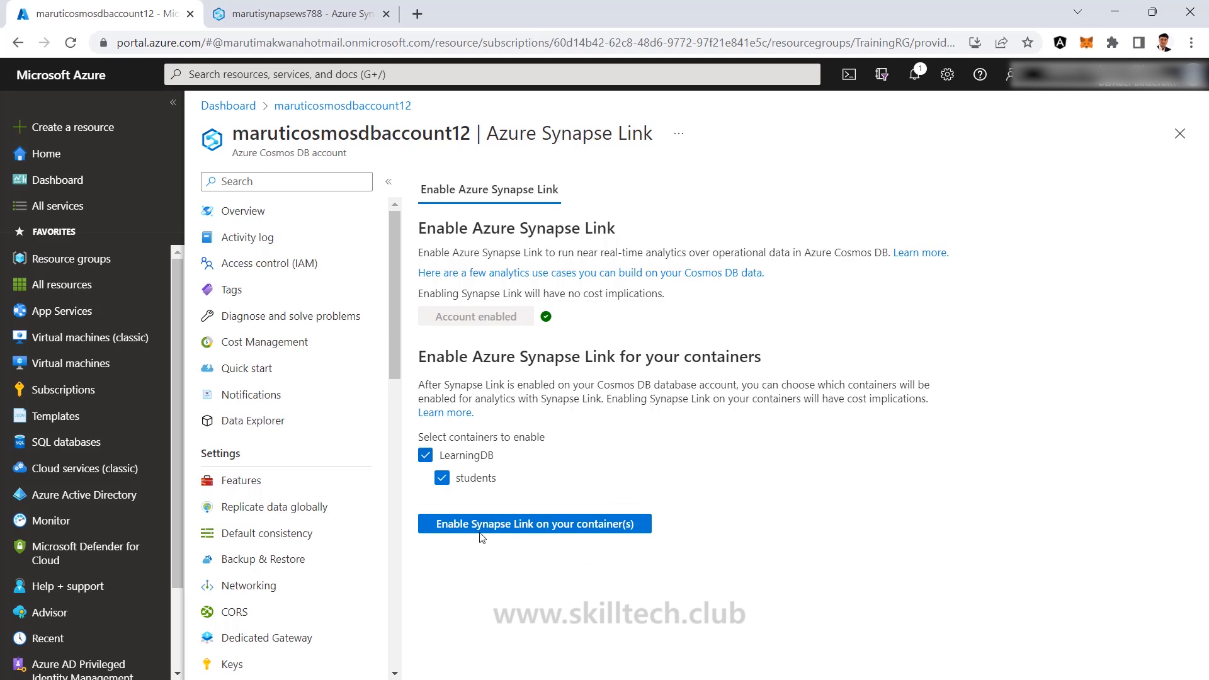
Turn on Synapse Link for the selected LearningDB students container.
left_click(550, 524)
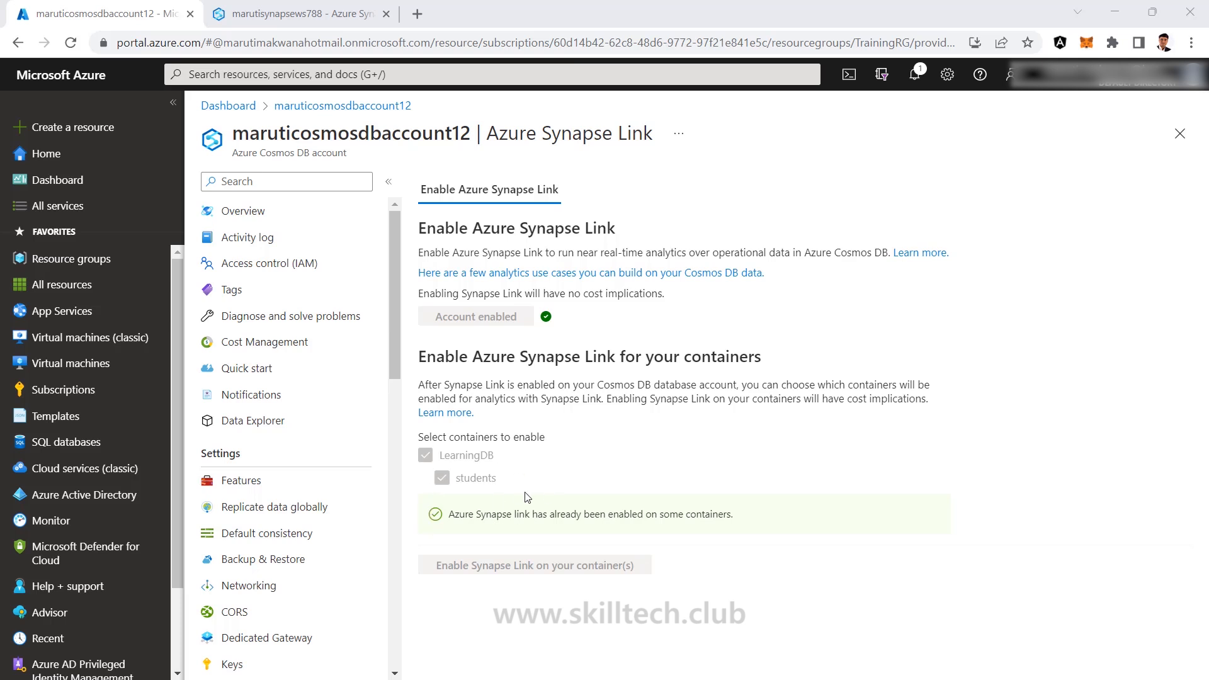
In Synapse Studio's Data hub, check the Linked and Workspace views, then reload the studio.
left_click(287, 14)
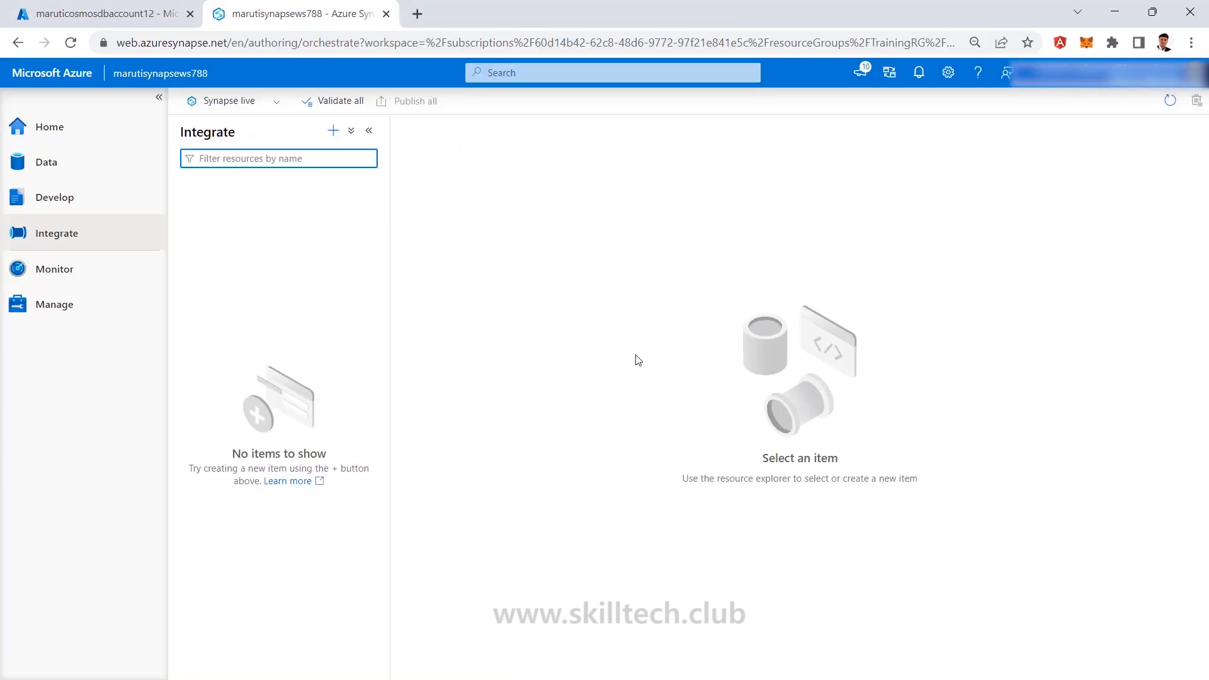
left_click(63, 175)
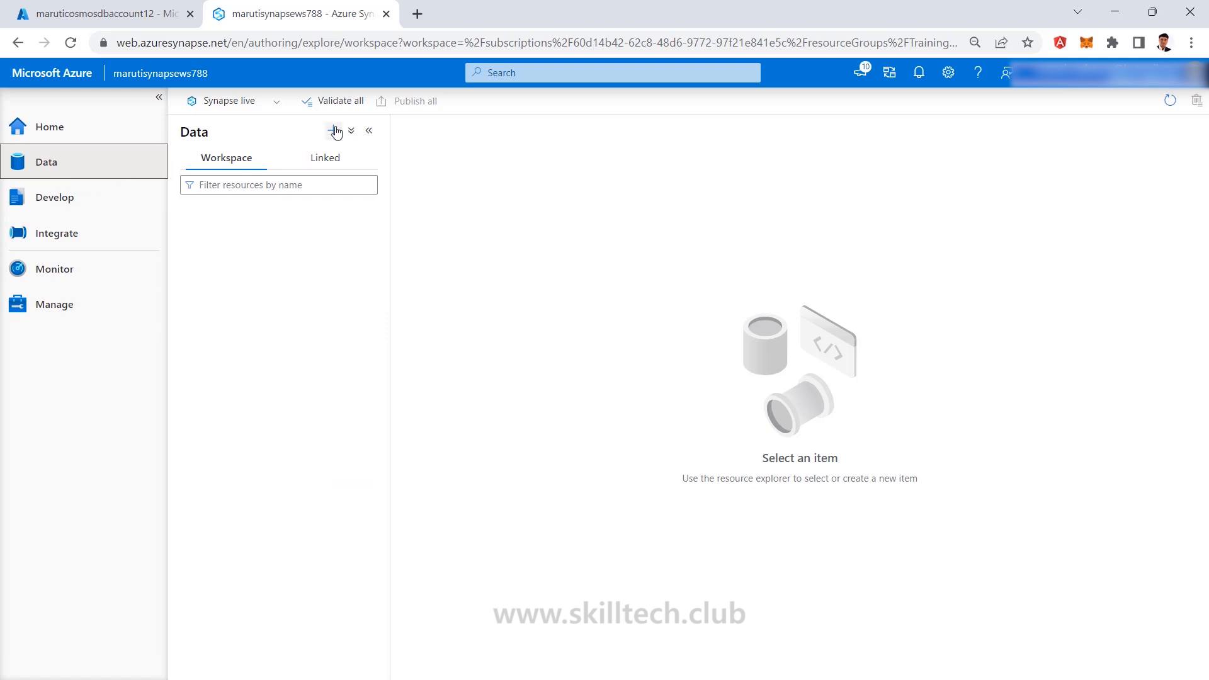
left_click(325, 166)
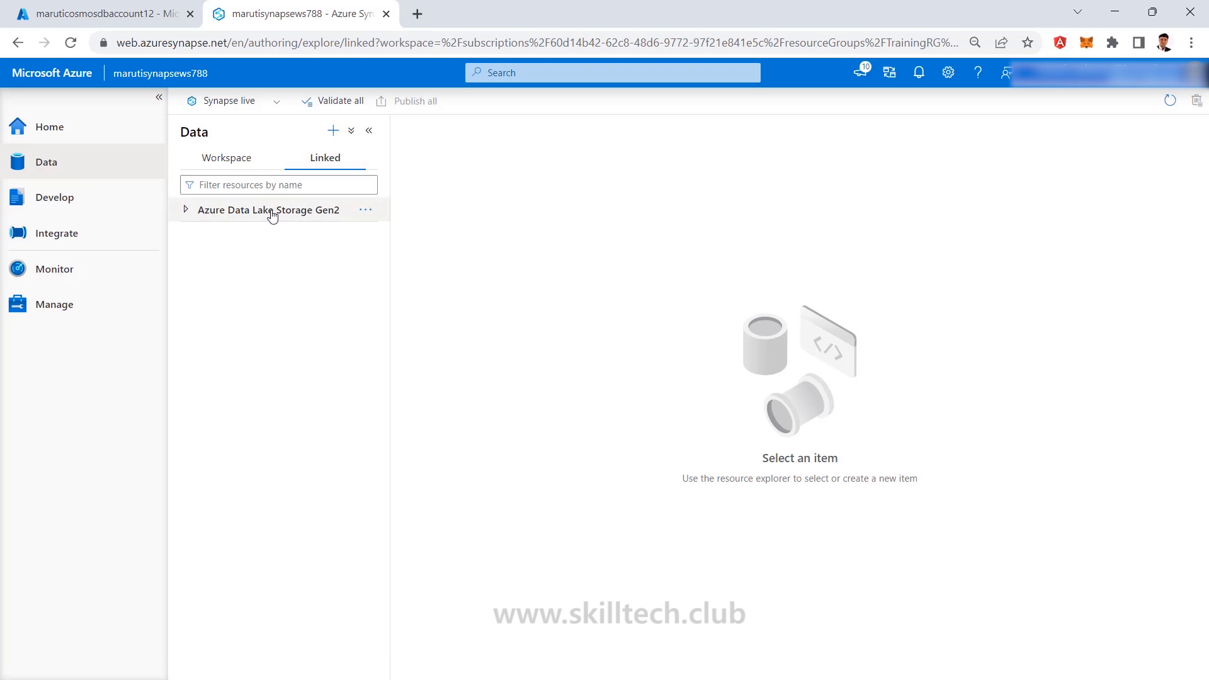
left_click(232, 160)
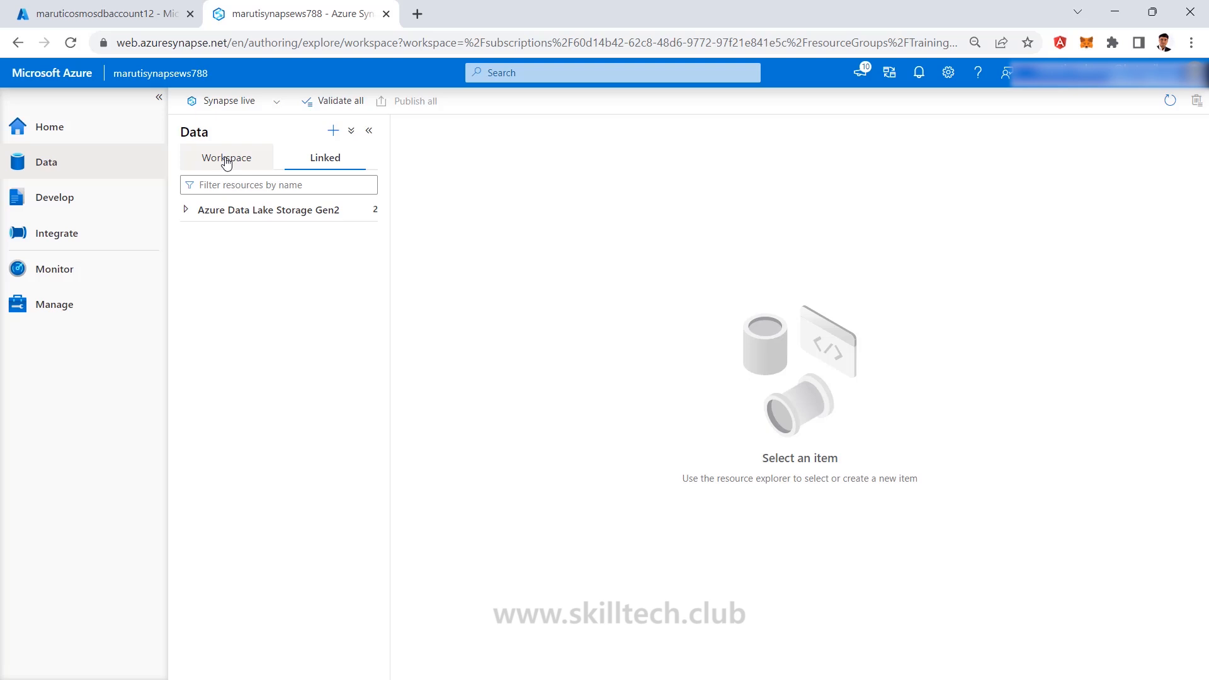
left_click(73, 45)
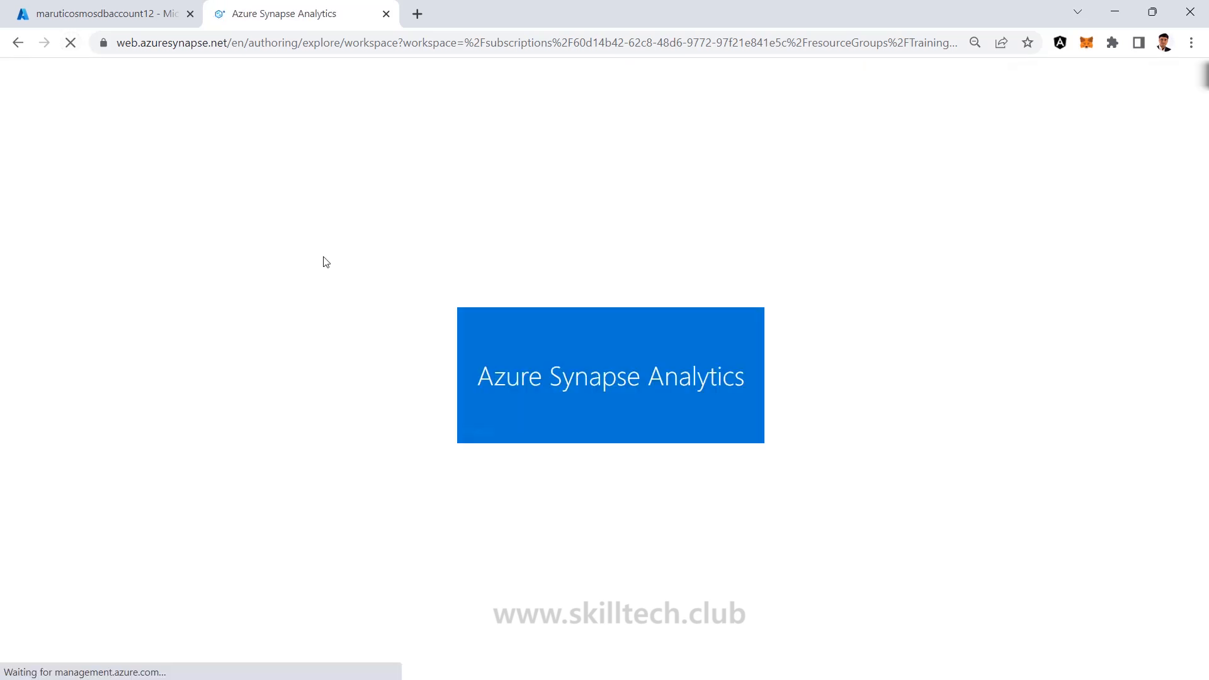